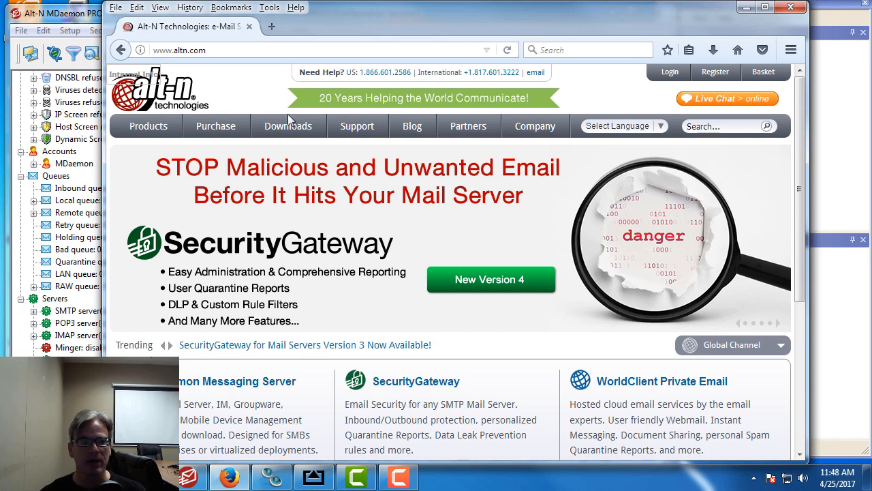
Step: Search the altn.com Knowledge Base for MDaemon articles matching 'XMPP', listing articles 1167 and 1161
mouse_move(361, 129)
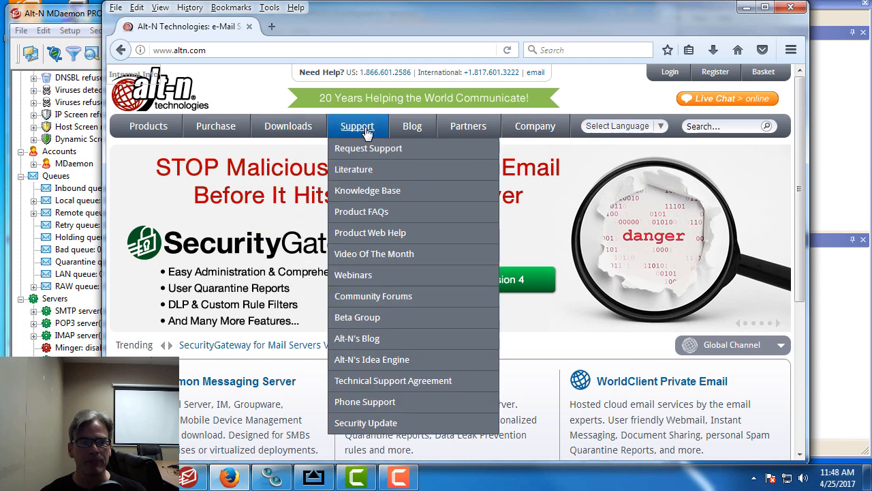
left_click(375, 192)
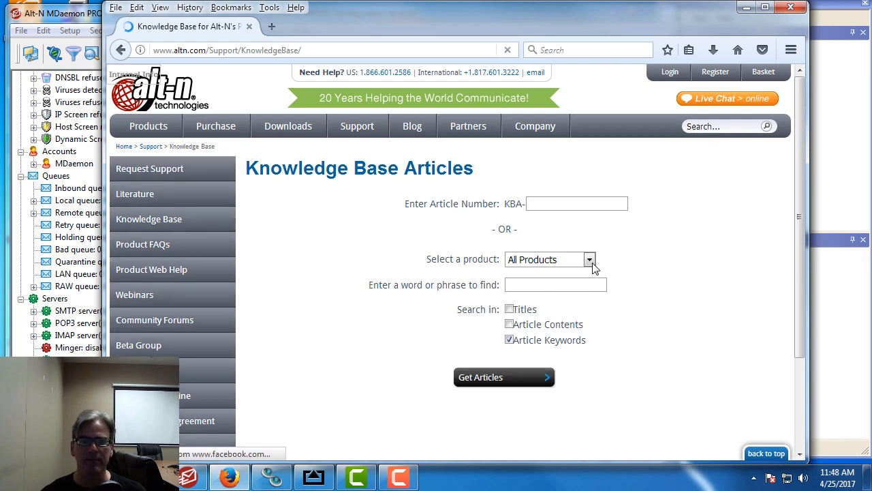
left_click(590, 263)
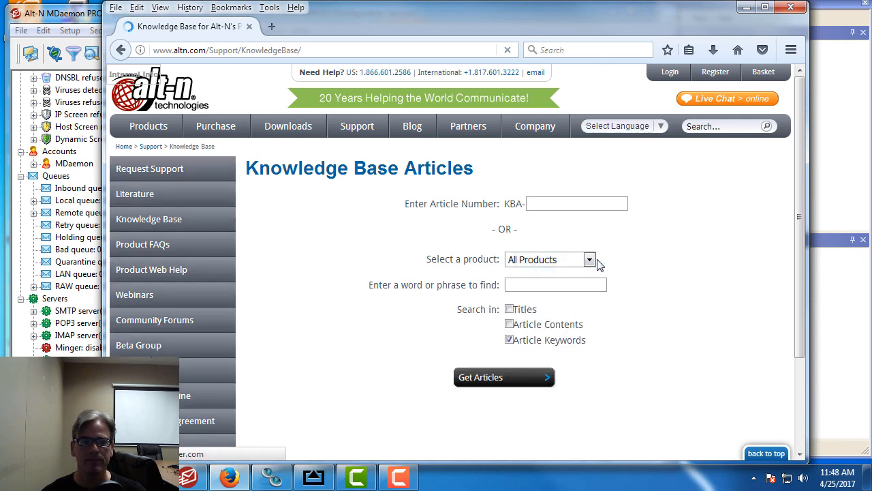
left_click(590, 260)
left_click(547, 291)
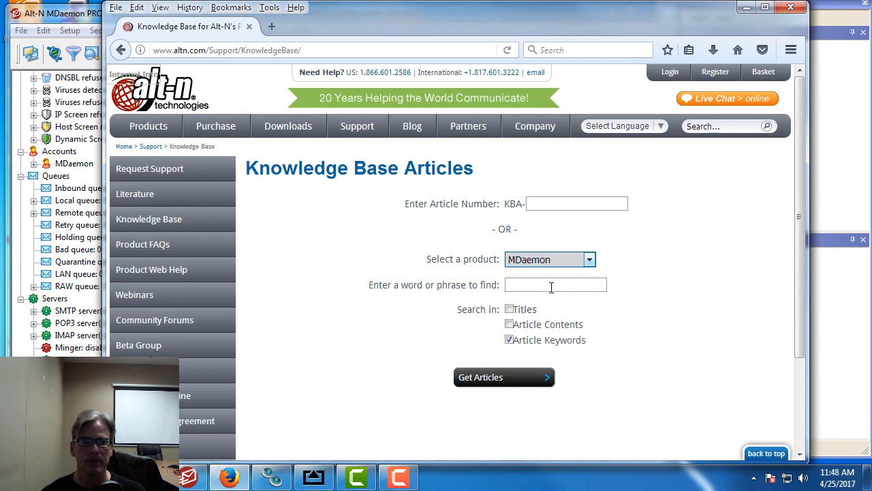
left_click(550, 285)
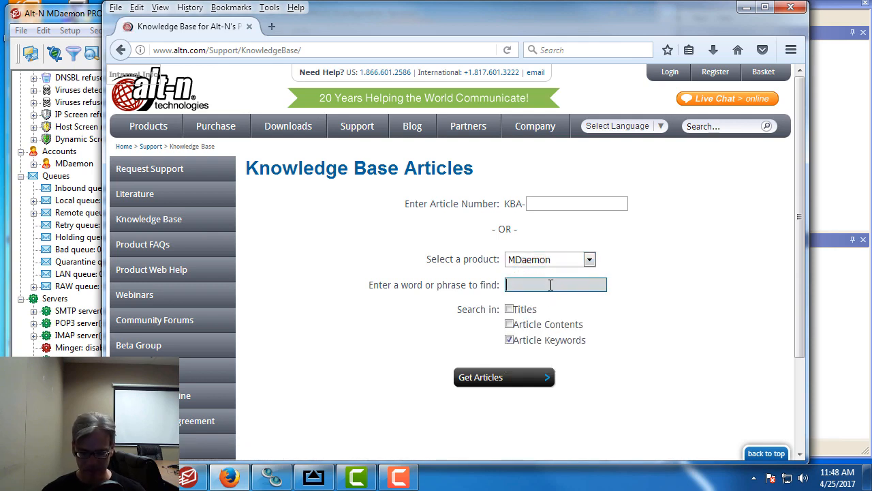
type("XMPP")
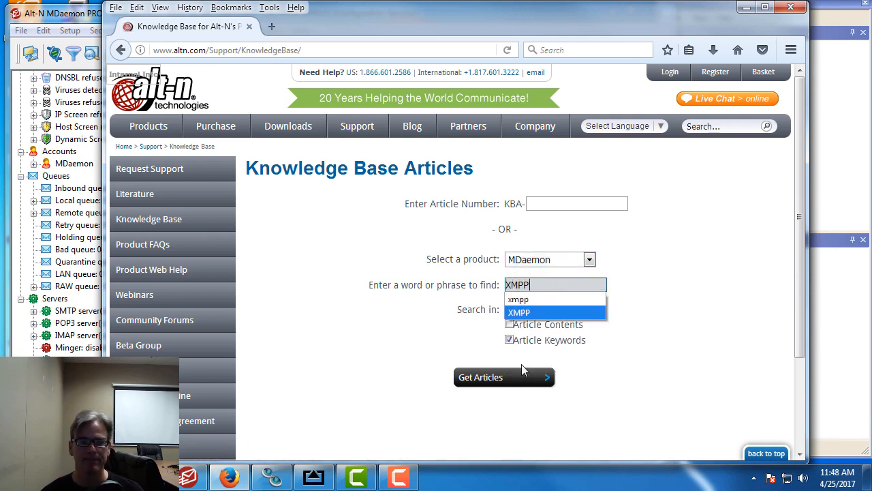
left_click(524, 379)
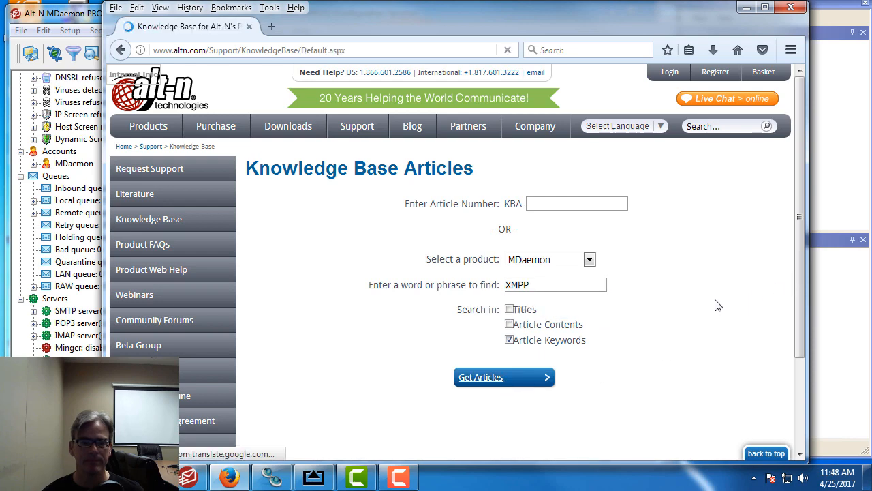
scroll(716, 300, "down", 3)
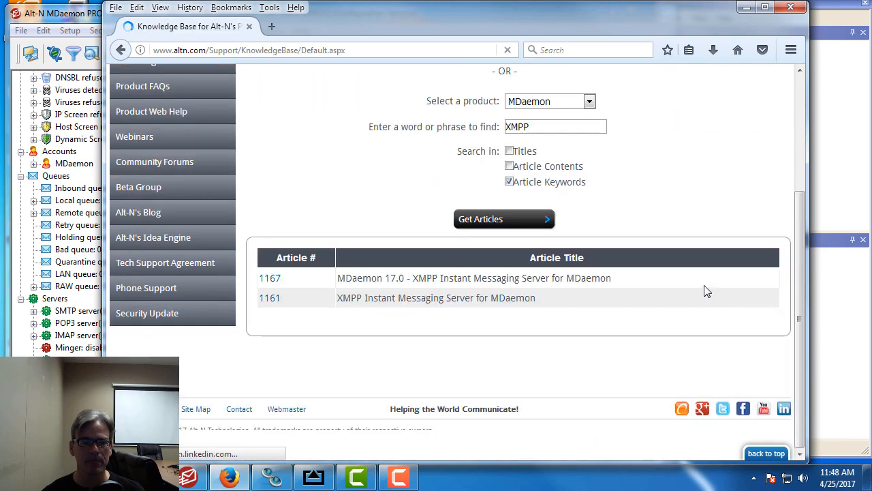
Step: Open article 1167 and read through its XMPP server setup and port 5222/5223 screenshots
left_click(270, 279)
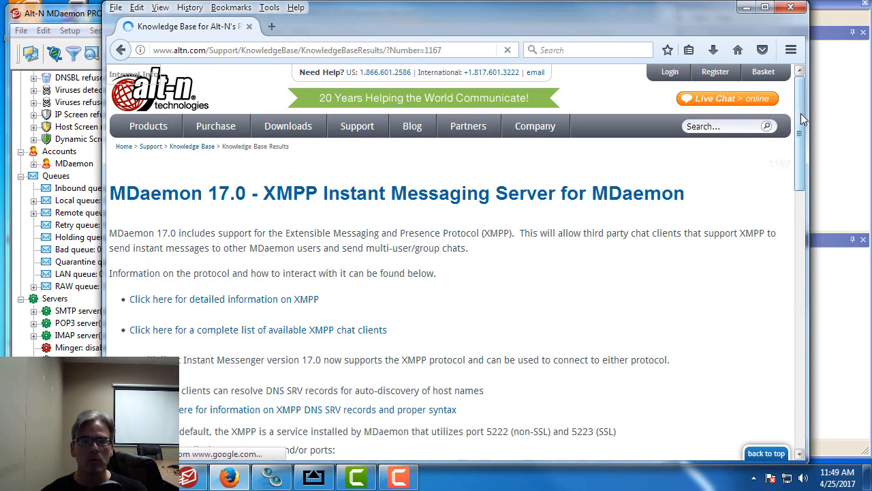
left_click_drag(801, 113, 790, 235)
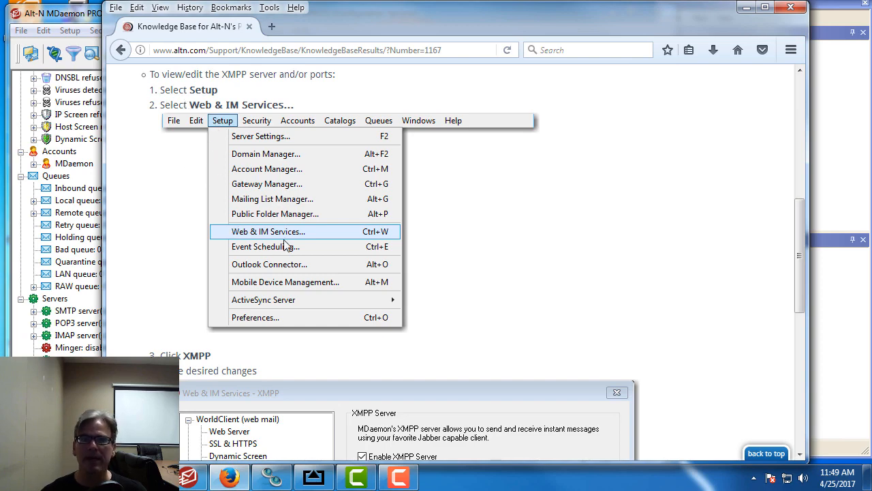
scroll(285, 245, "down", 5)
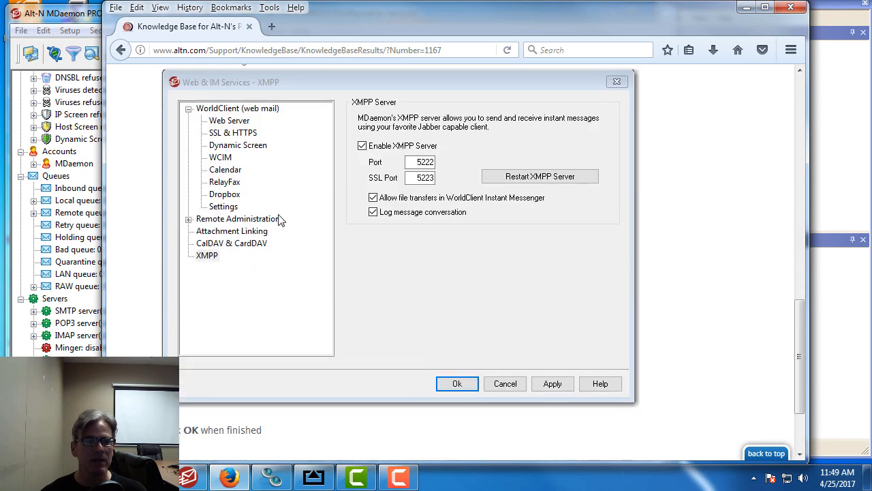
scroll(182, 112, "up", 2)
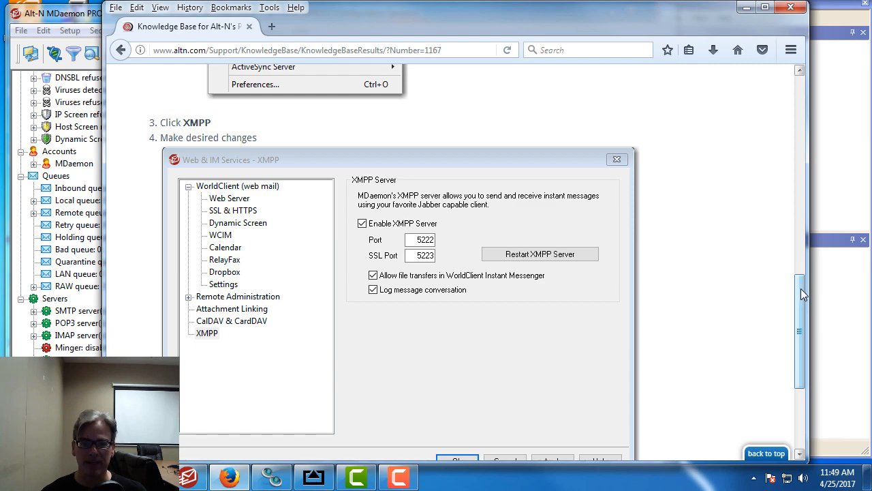
left_click_drag(802, 291, 800, 107)
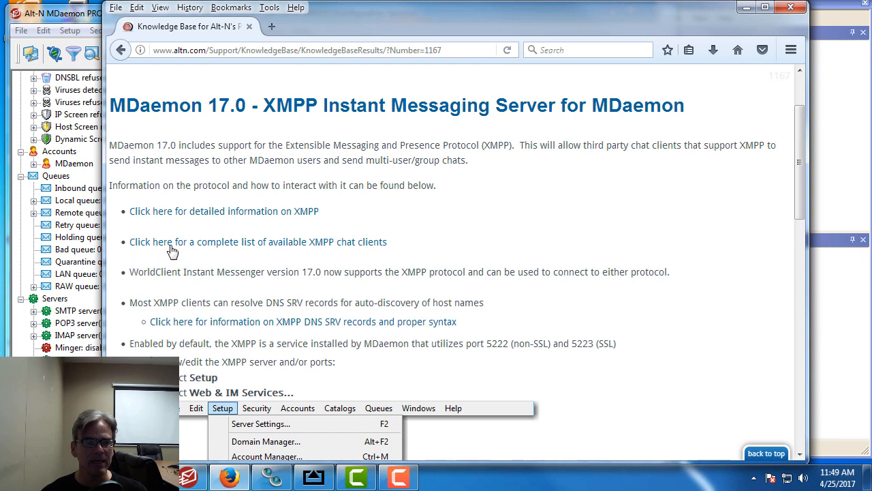
Step: Open the xmpp.org XMPP Clients list and scroll through clients such as AstraChat and Conversations
left_click(337, 248)
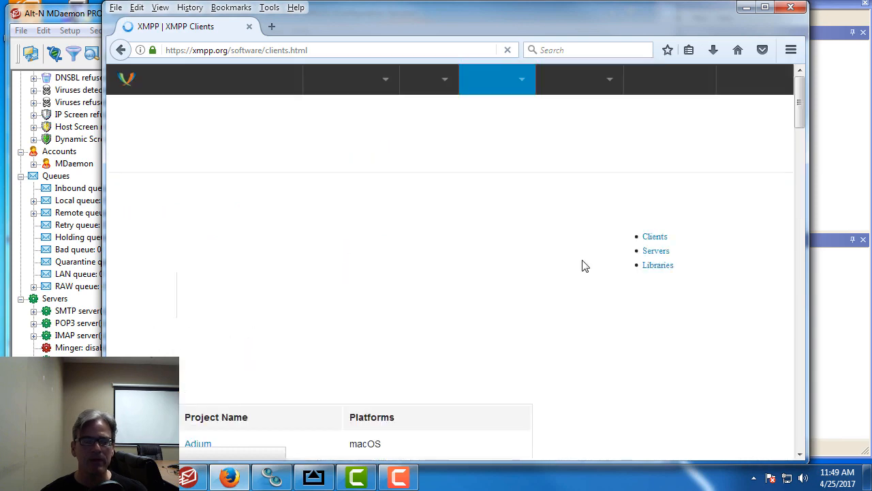
left_click_drag(801, 93, 801, 162)
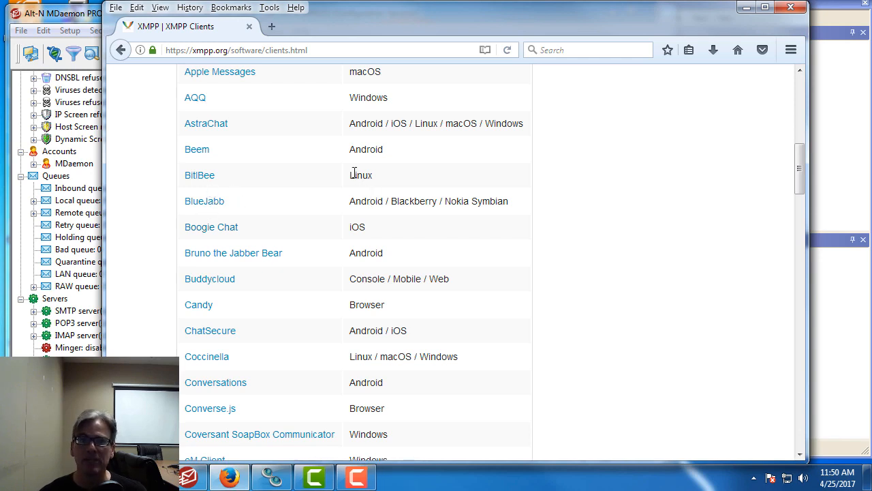
Step: Verify in Web & IM Services that the XMPP server is enabled on port 5222 and SSL port 5223, then close it
left_click(195, 481)
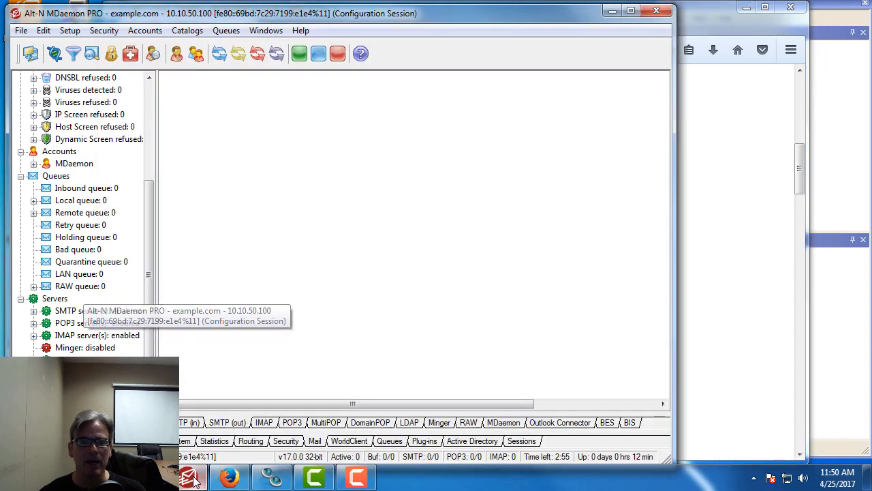
left_click(70, 31)
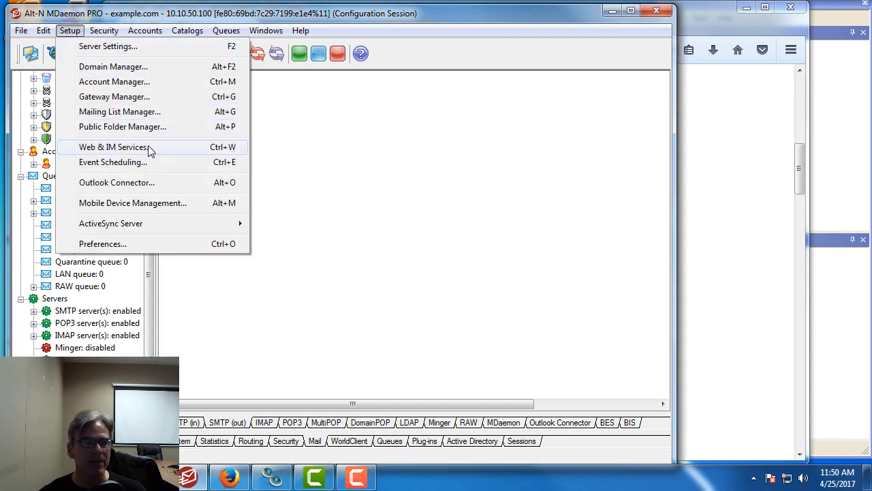
left_click(150, 150)
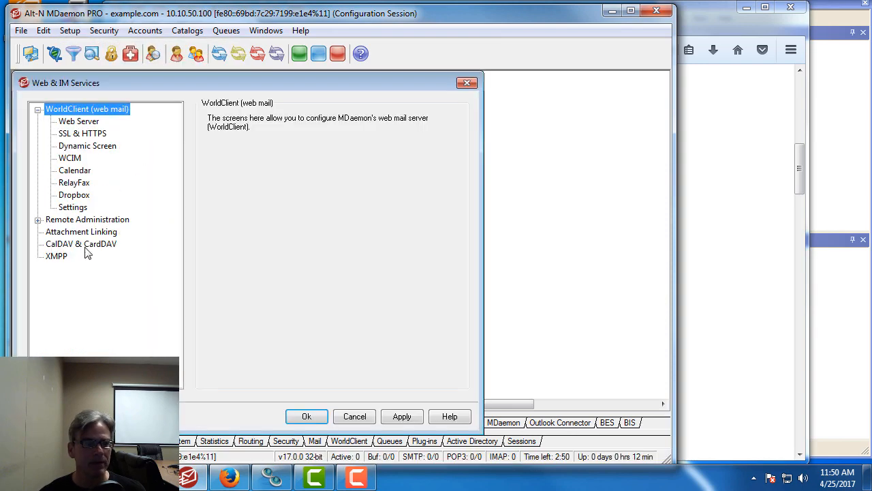
left_click(57, 258)
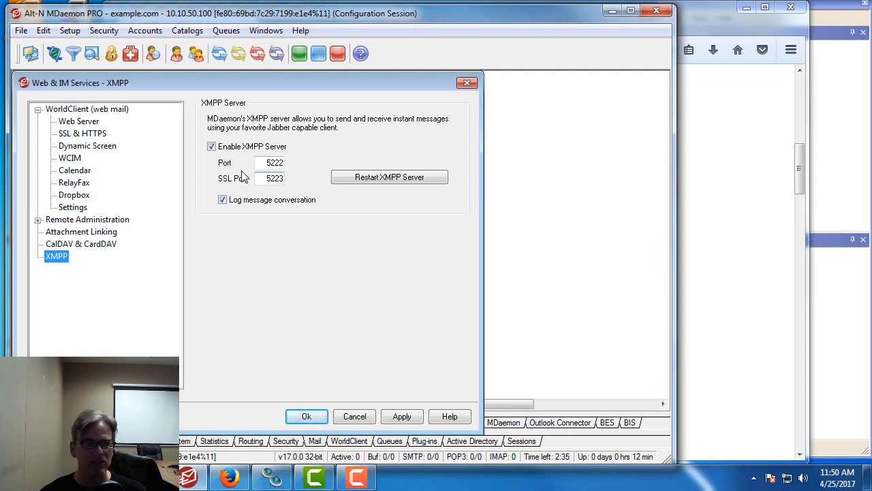
left_click(317, 420)
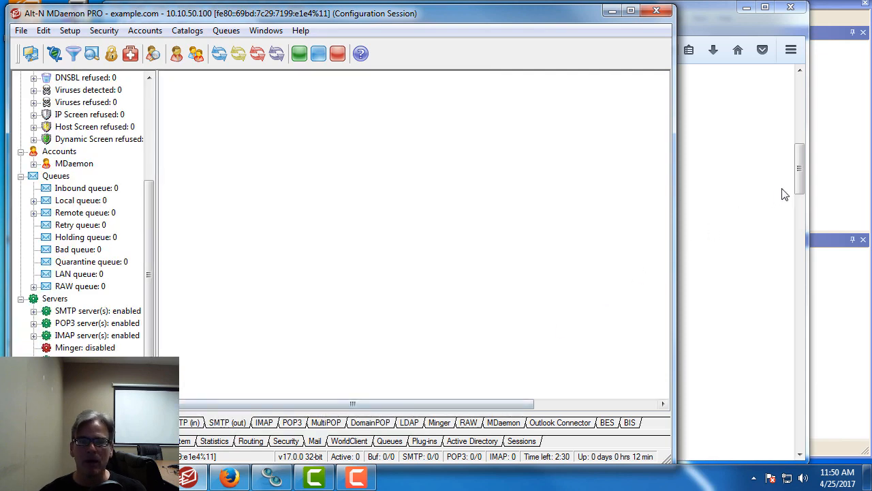
Step: Show WorldClient Instant Messenger's Manage Connections list with the WCIMXMPP connection marked Connected
left_click(843, 156)
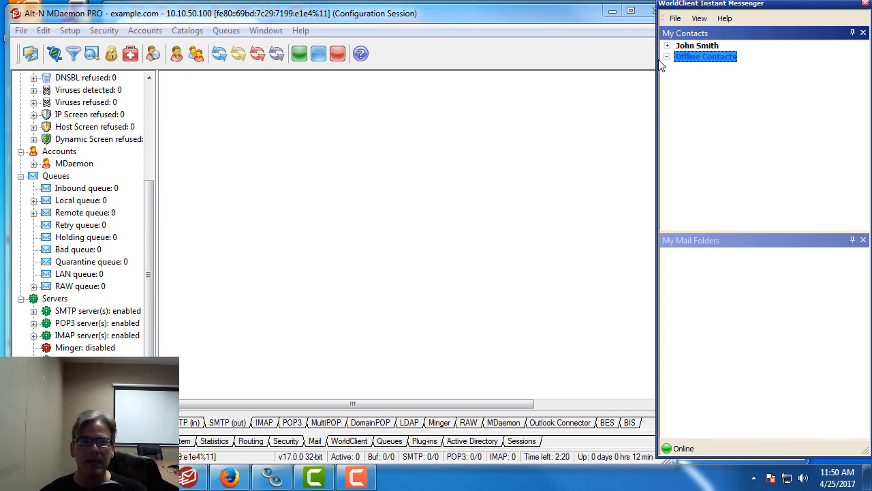
left_click(676, 18)
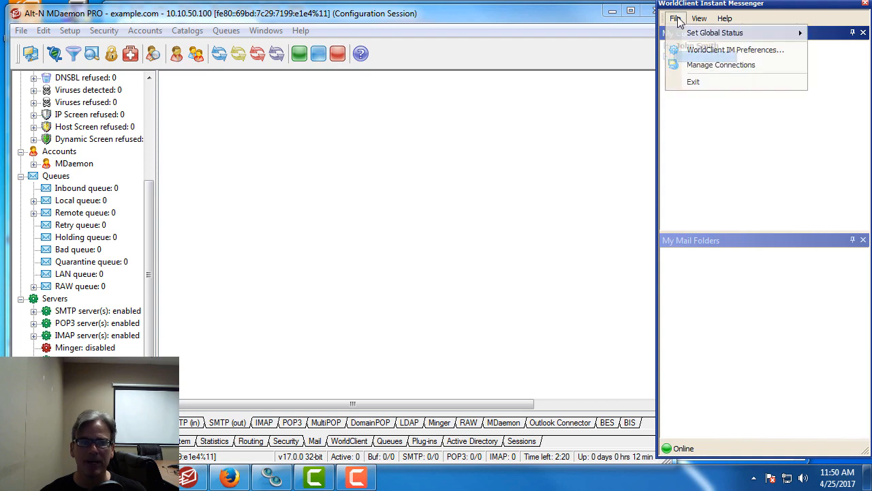
left_click(719, 66)
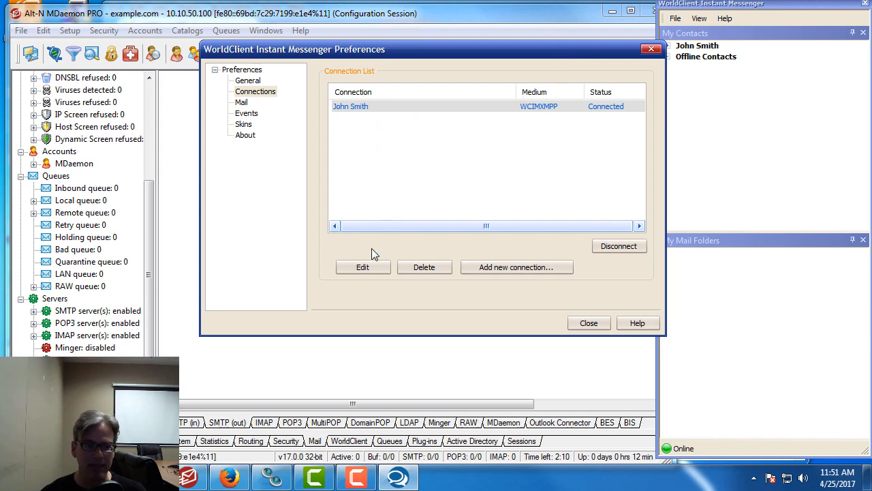
Step: Check the connection's server mail.example.com and port 5222, keeping No encryption
left_click(358, 269)
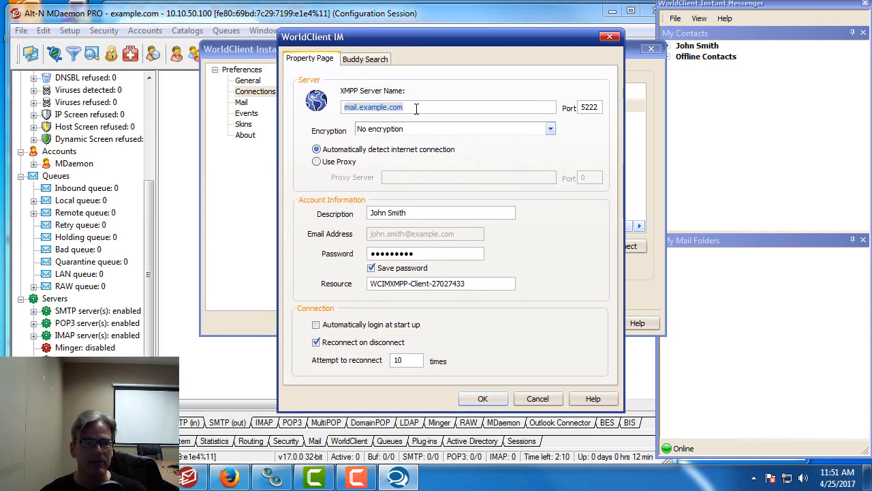
left_click(417, 108)
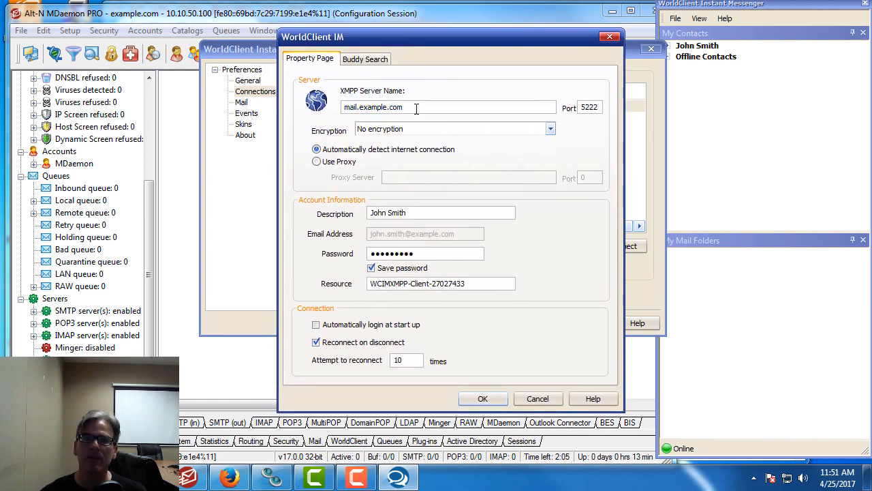
double_click(415, 109)
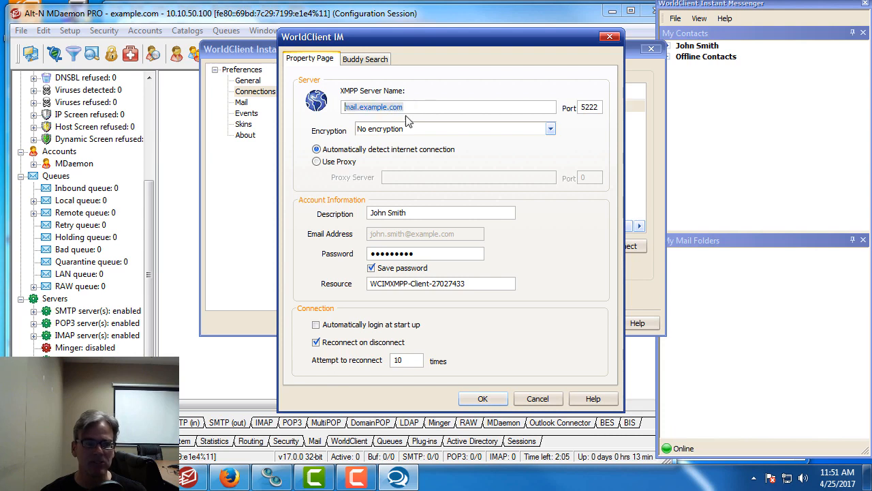
left_click(430, 109)
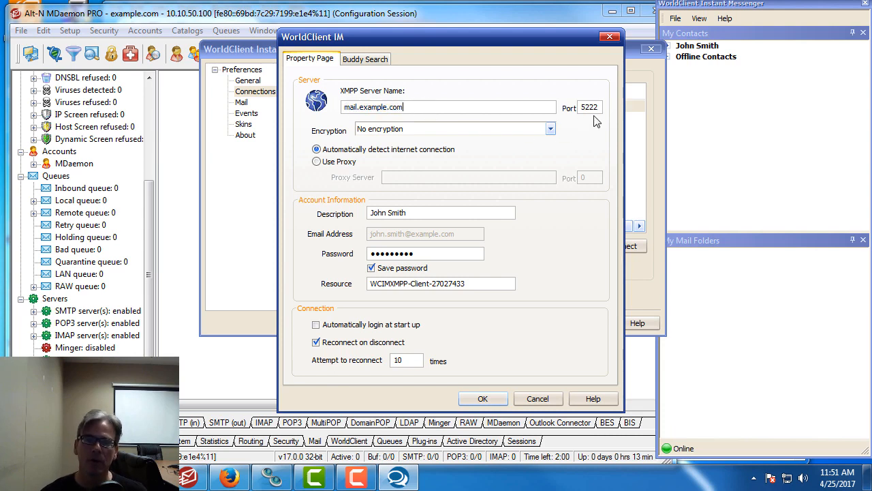
left_click(550, 131)
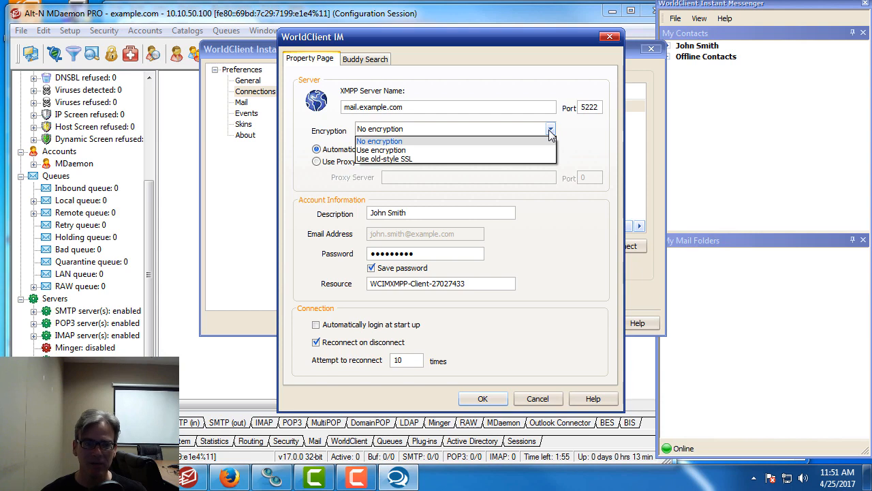
left_click(550, 131)
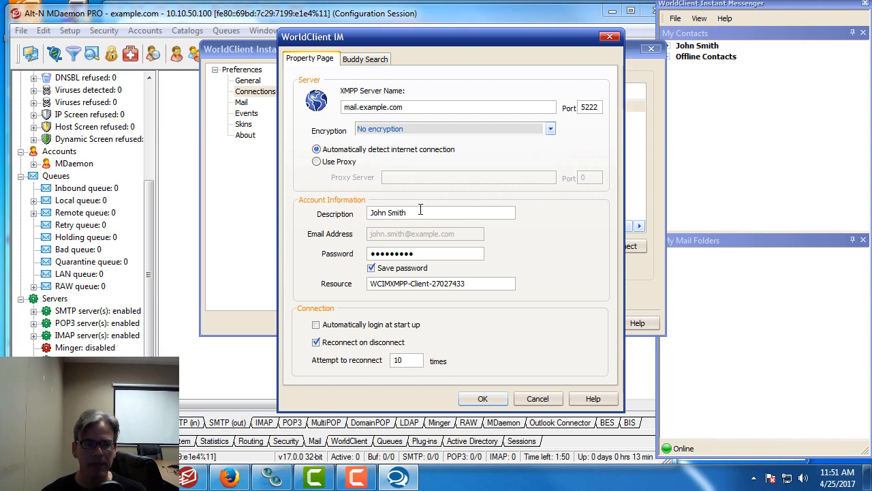
Step: Review the account description and password, save the connection, and bring up Trillian's contact list
left_click_drag(422, 211, 350, 214)
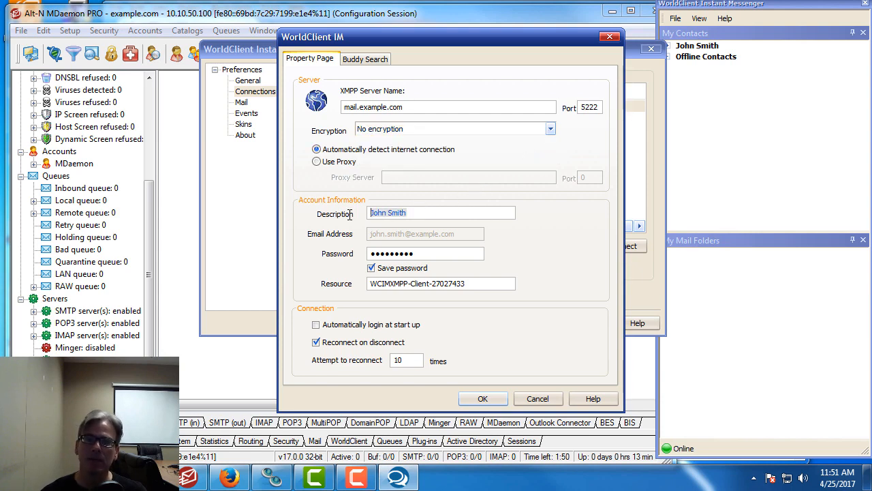
left_click(419, 216)
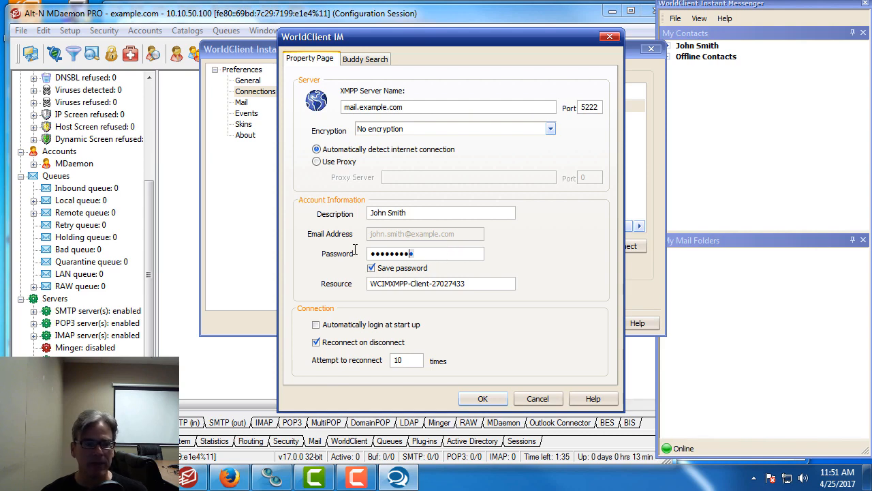
left_click_drag(412, 253, 355, 251)
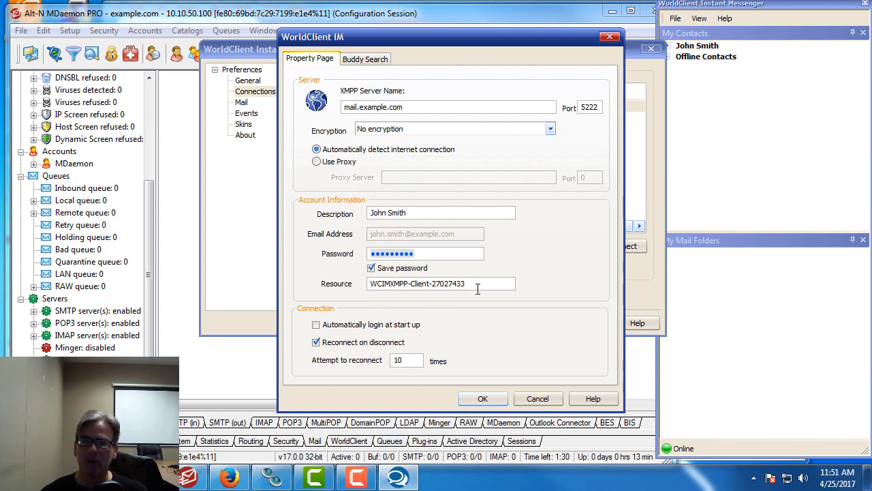
left_click(485, 397)
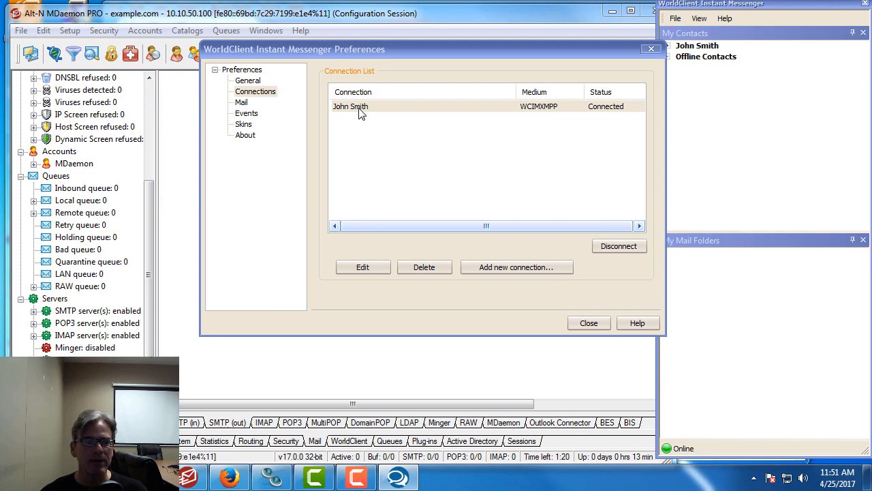
left_click(273, 477)
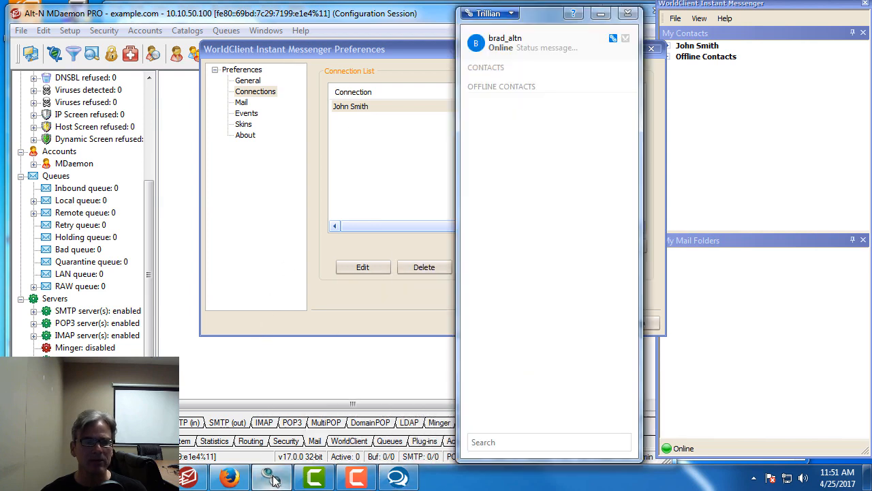
left_click_drag(533, 22, 542, 23)
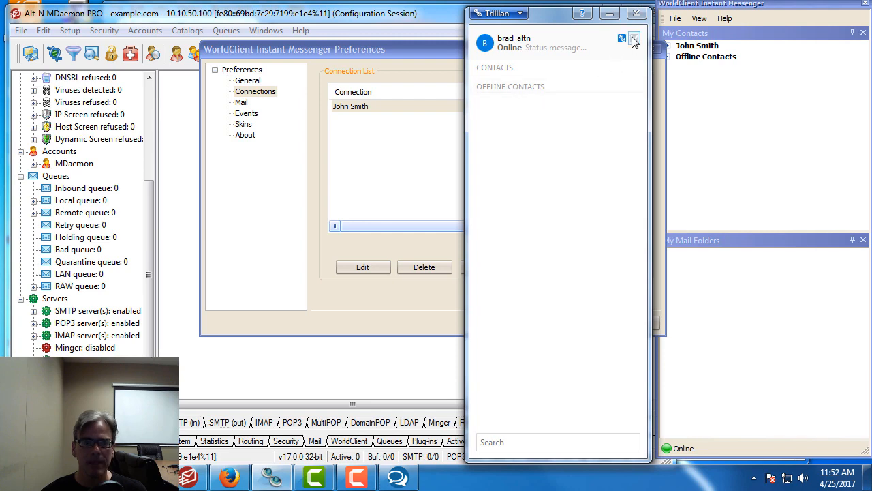
Step: Add a new Jabber/XMPP account in Trillian's Manage Accounts, entering the user's JID and password
left_click(634, 39)
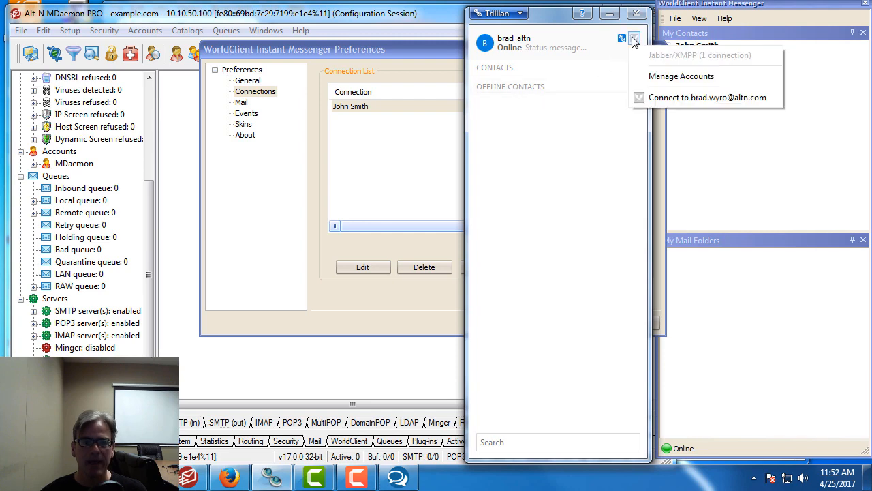
left_click(678, 77)
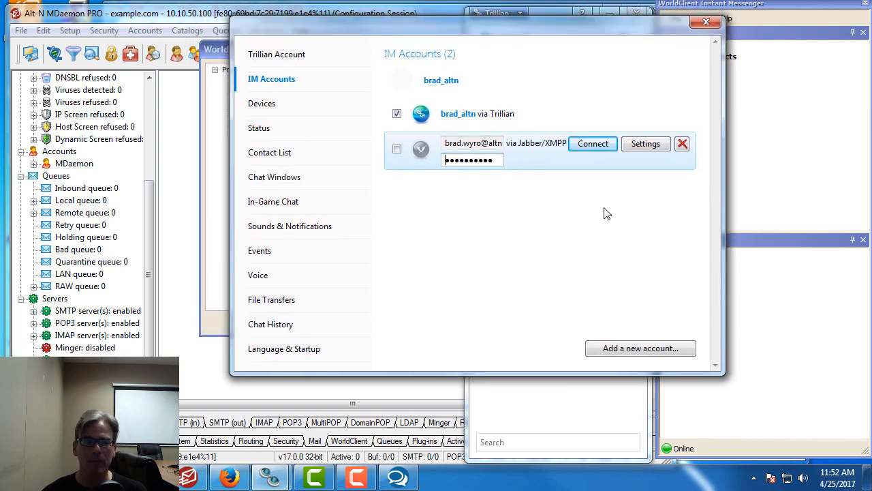
left_click(662, 358)
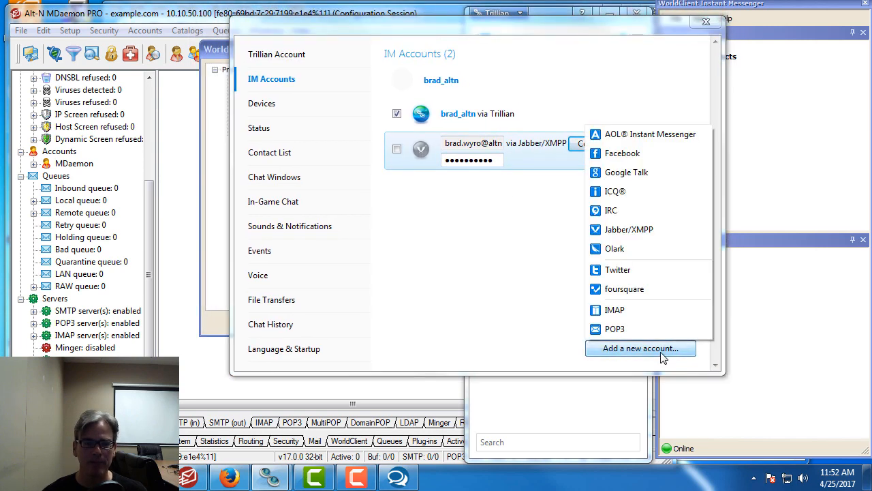
left_click(656, 232)
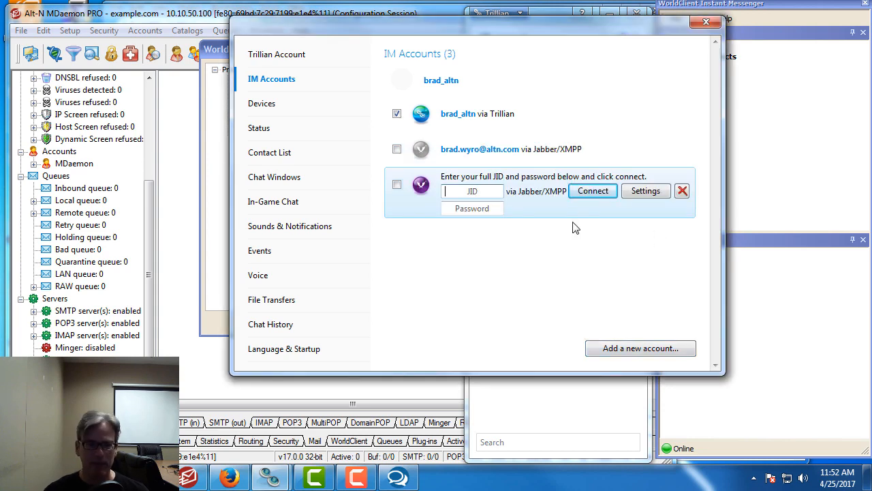
type("frank.t")
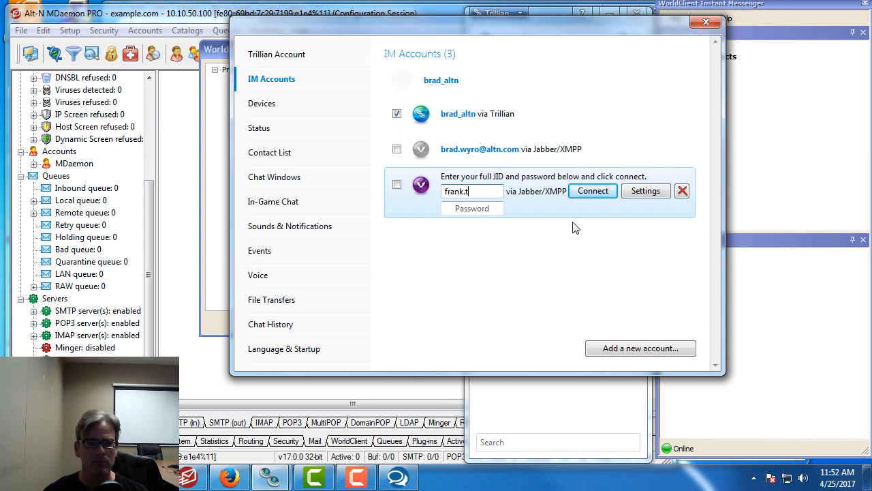
type("homas@example.com")
key("Tab")
type("•••")
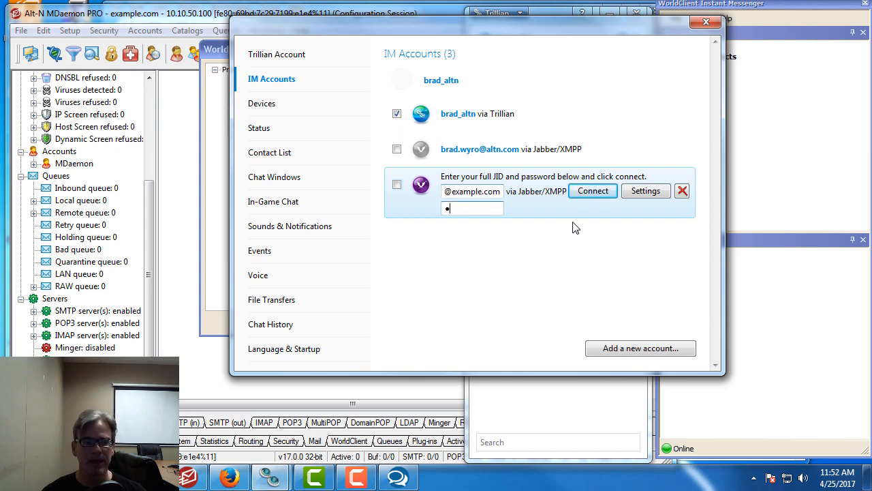
type("••••••")
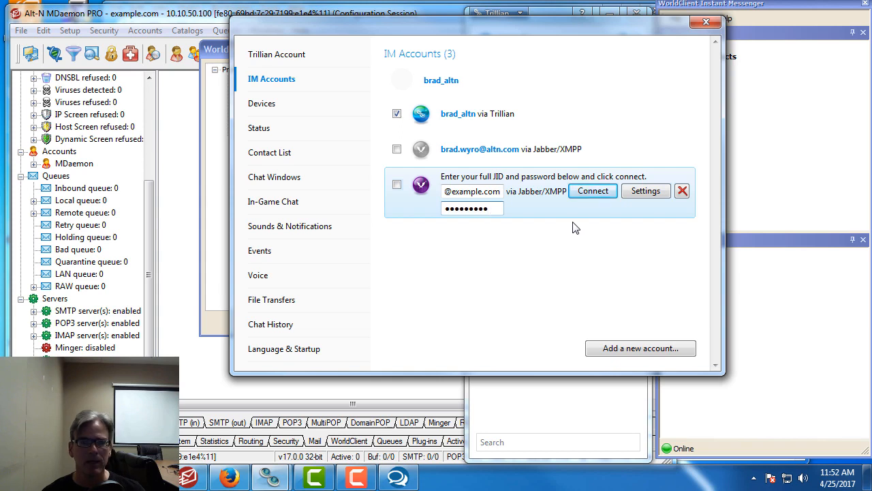
Step: Set the new account's hostname to mail.example.com, keeping port 5222
left_click(652, 194)
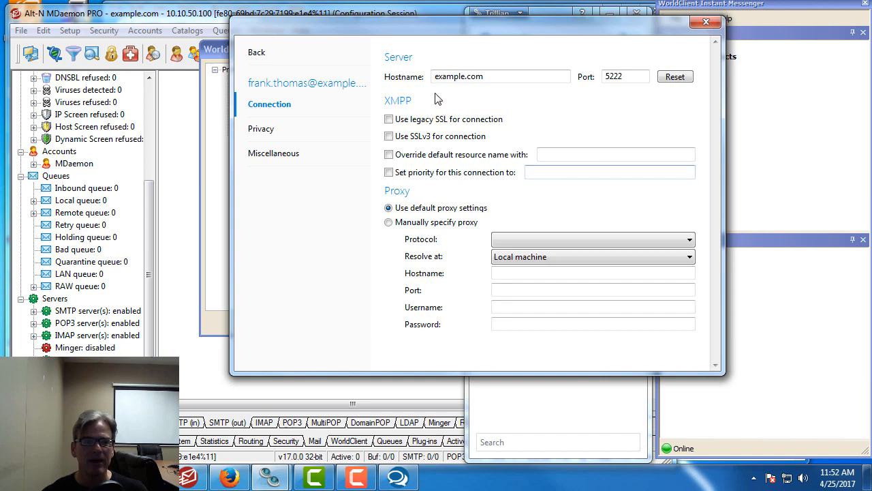
left_click(432, 76)
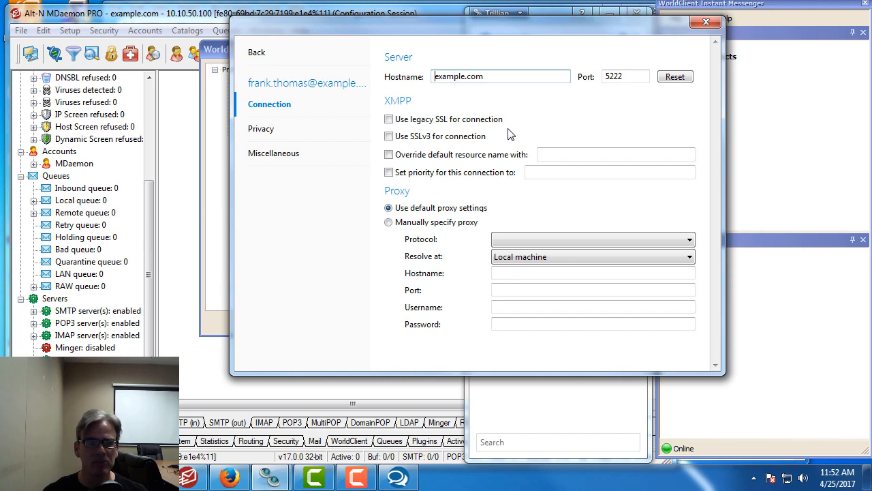
type("mail.")
left_click(634, 80)
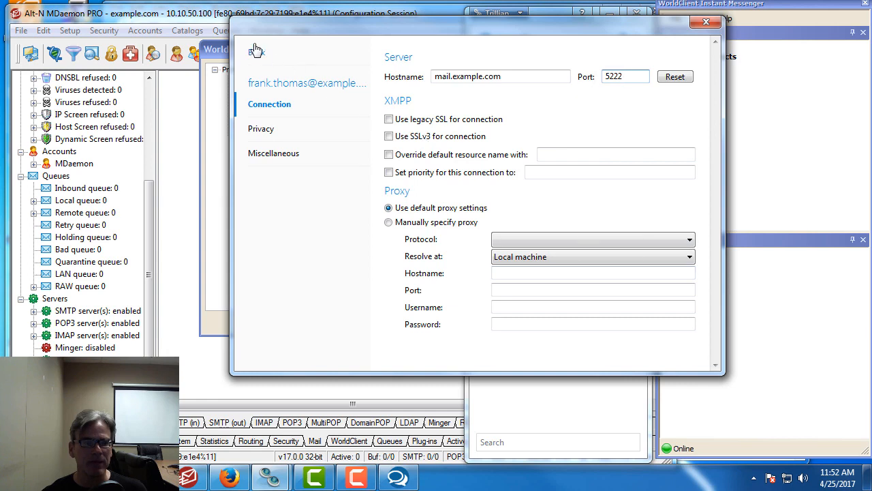
Step: Connect the new XMPP account and close the IM Accounts window
left_click(256, 53)
left_click(593, 181)
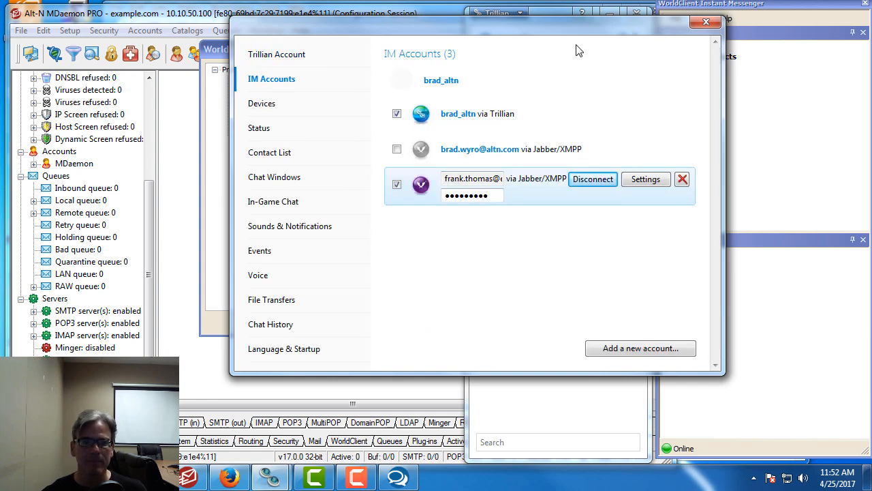
left_click_drag(572, 35, 494, 20)
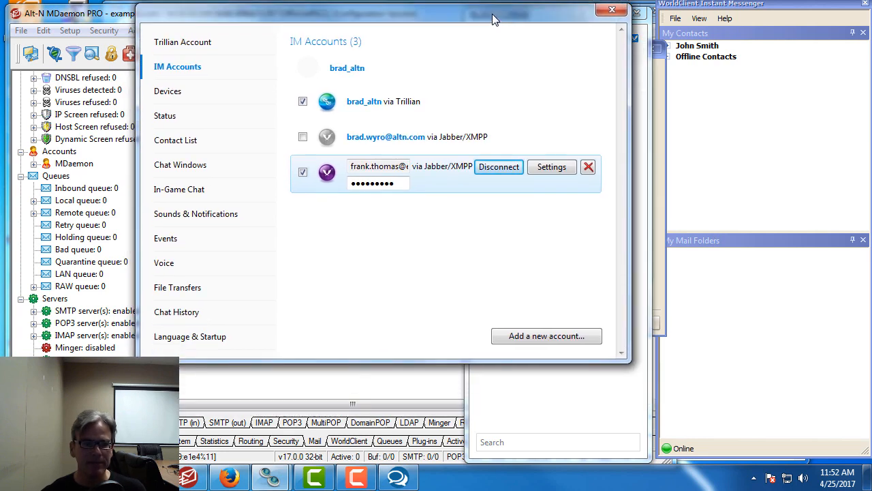
left_click(619, 11)
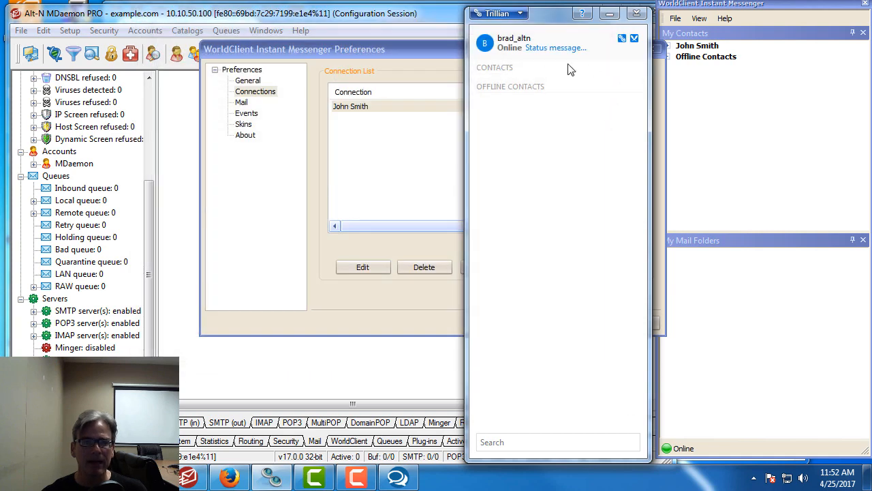
Step: Through New Contact, add the other server user's JID under Trillian's Jabber/XMPP account
right_click(555, 75)
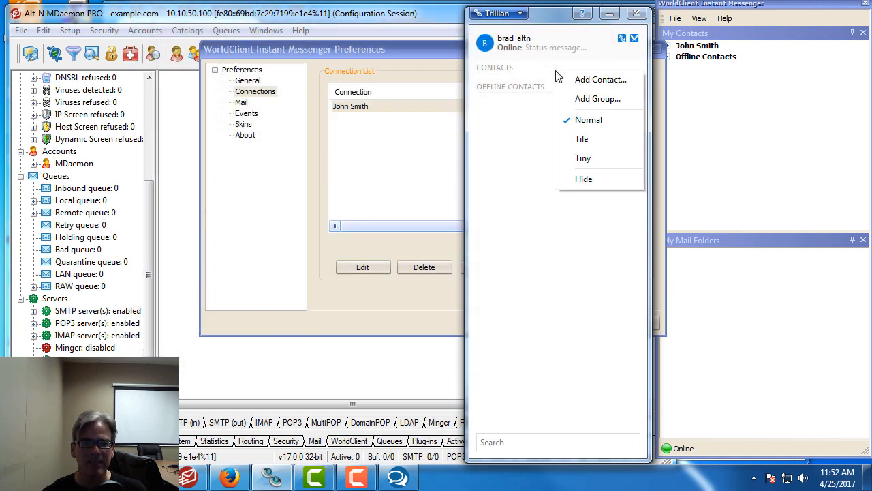
left_click(593, 81)
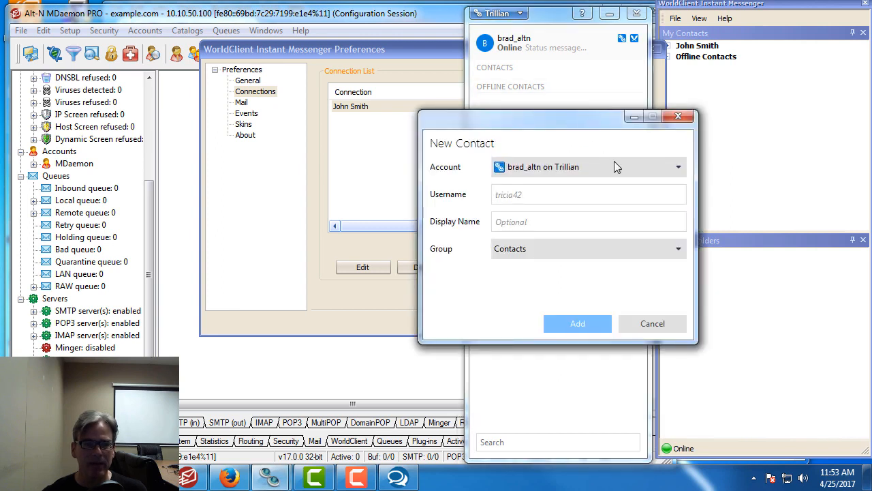
left_click(680, 169)
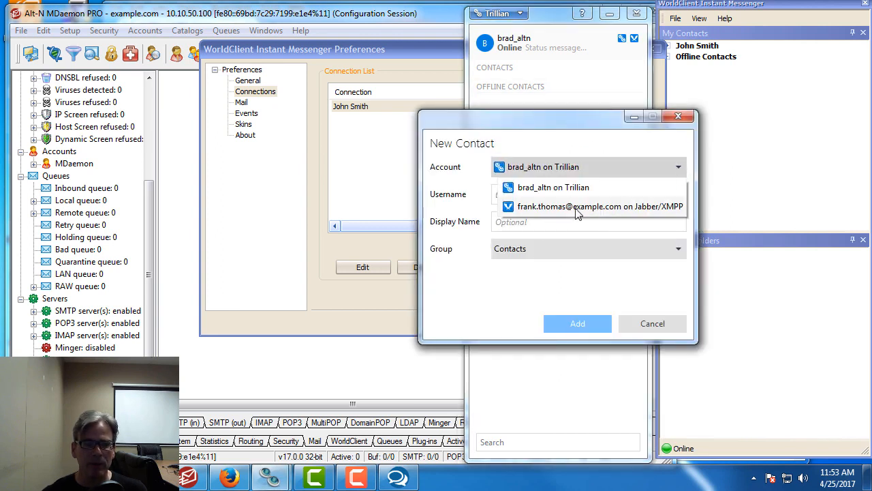
left_click(566, 208)
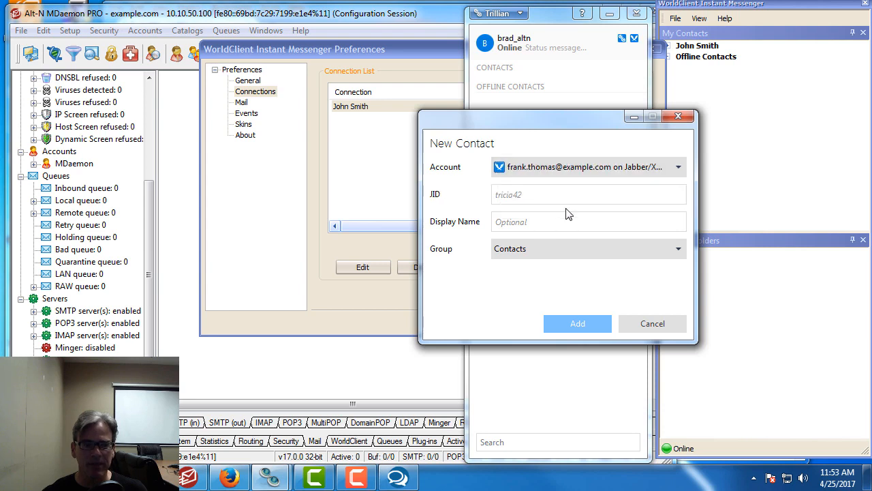
left_click(533, 195)
type("john")
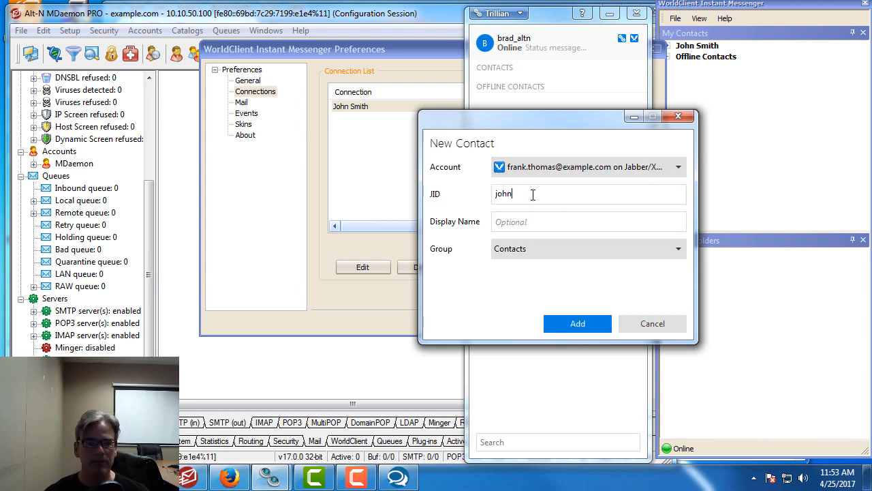
type(".smith@example.com")
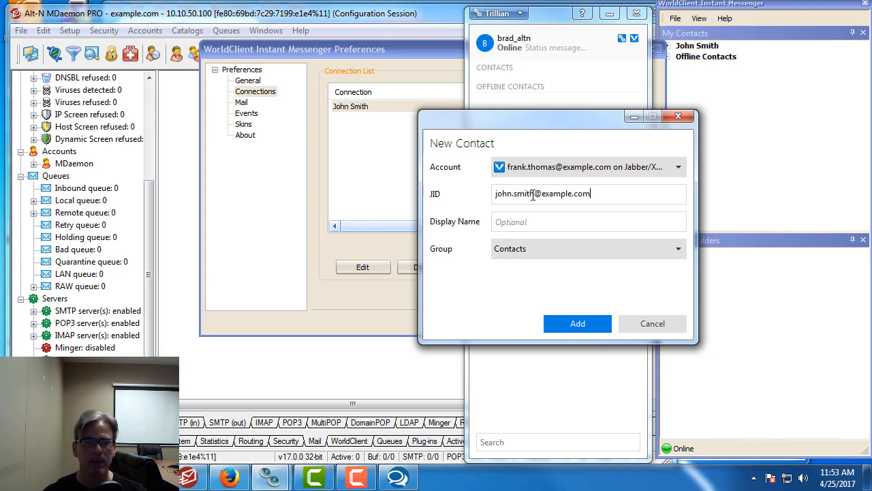
left_click(578, 324)
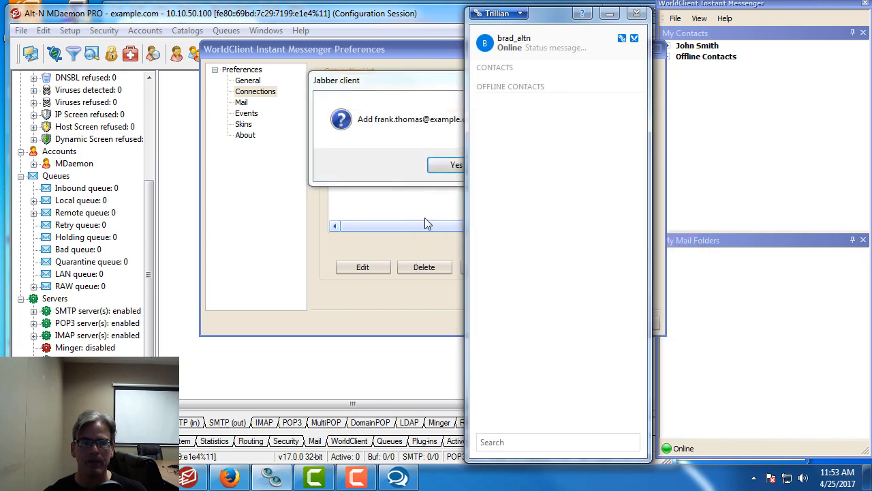
Step: Accept the add-contact prompt, approve and add back the Trillian request, and dismiss the online notifications
left_click_drag(395, 88, 637, 101)
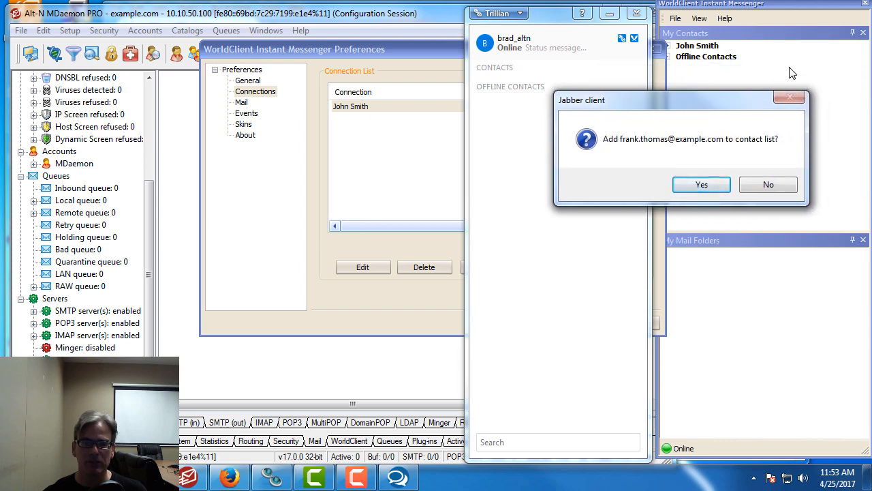
left_click_drag(715, 110, 627, 118)
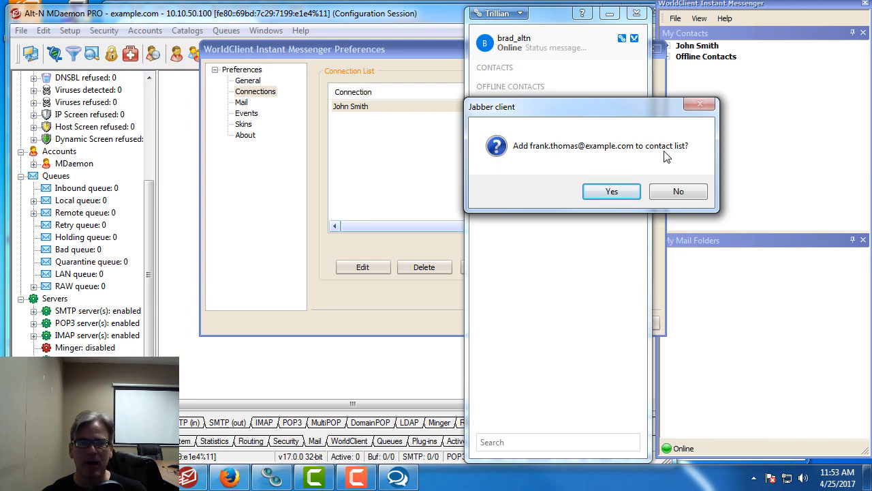
left_click(617, 195)
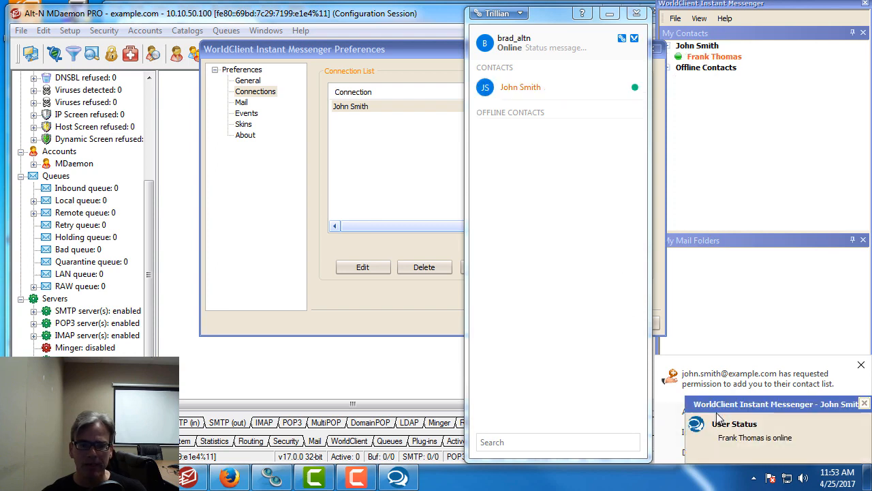
left_click(864, 403)
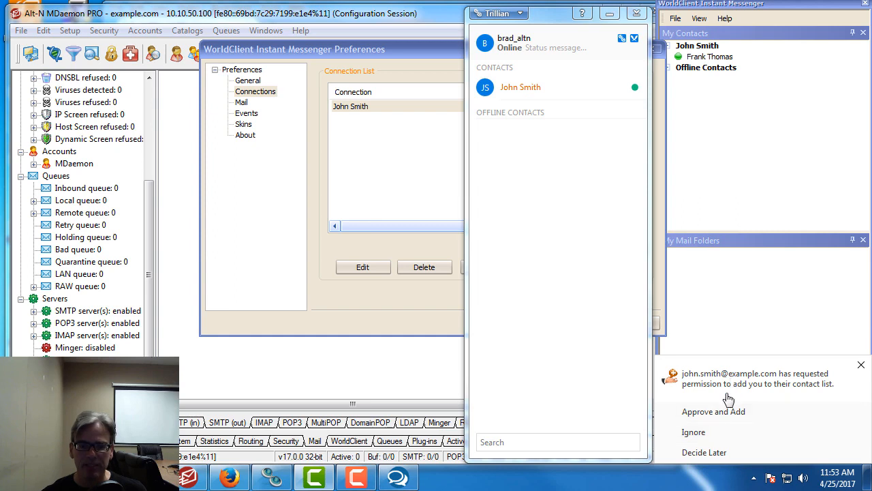
left_click(717, 417)
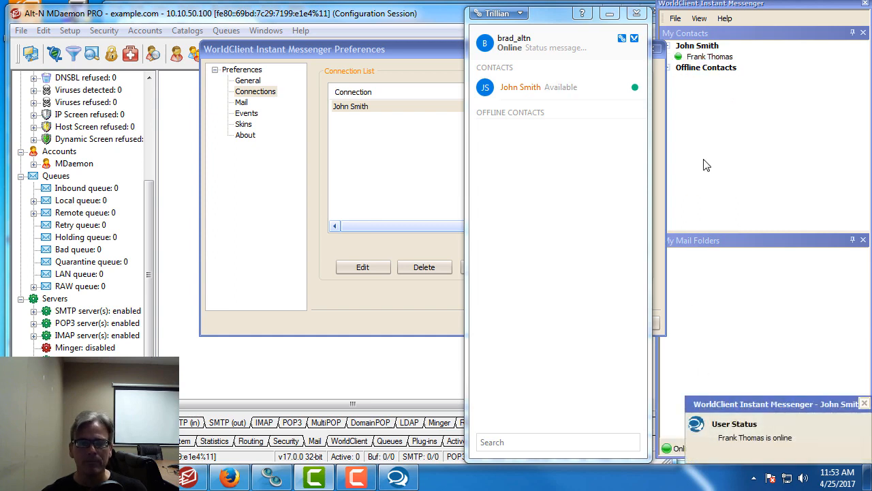
left_click(865, 403)
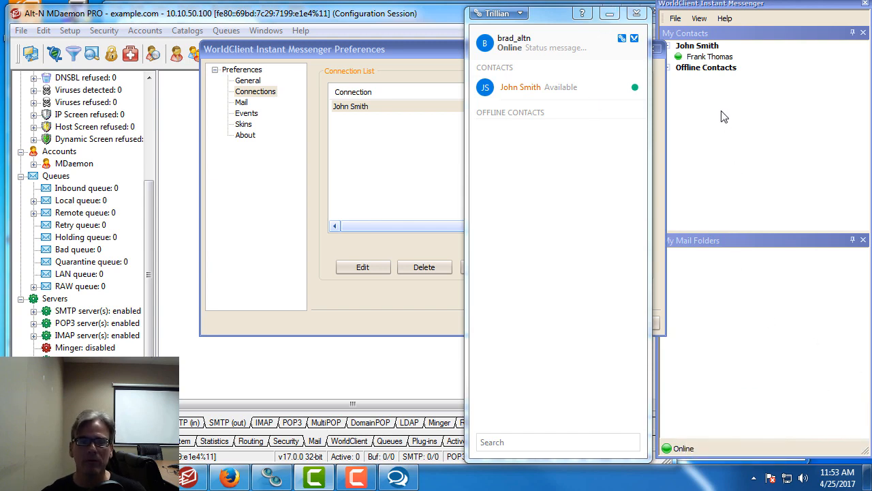
Step: Send Hello! to the Trillian contact from WorldClient and reply Hello! from Trillian
double_click(709, 57)
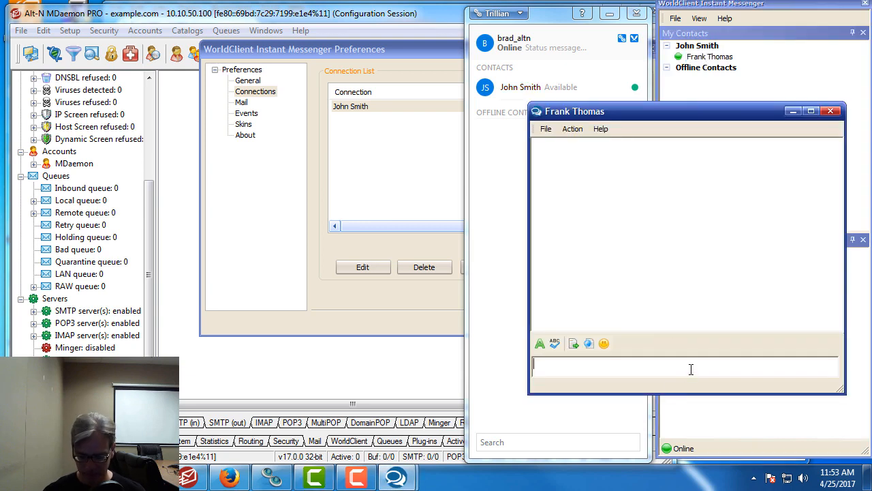
type("zjr")
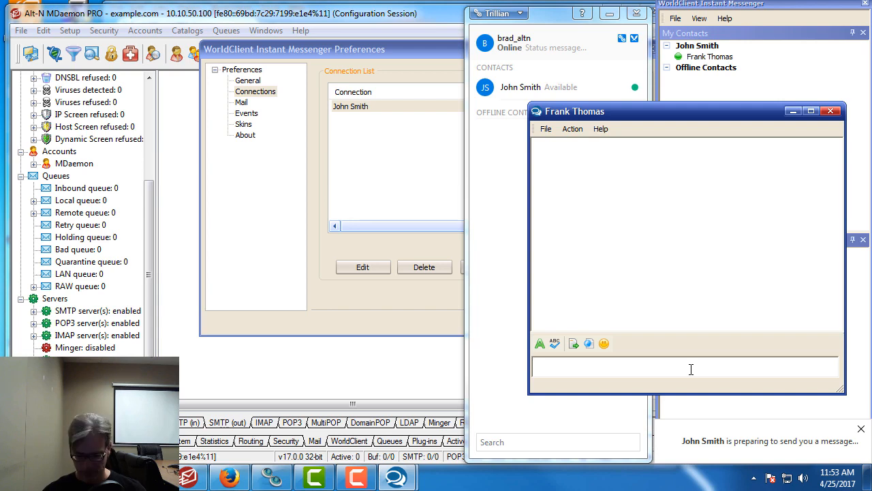
type("Hell")
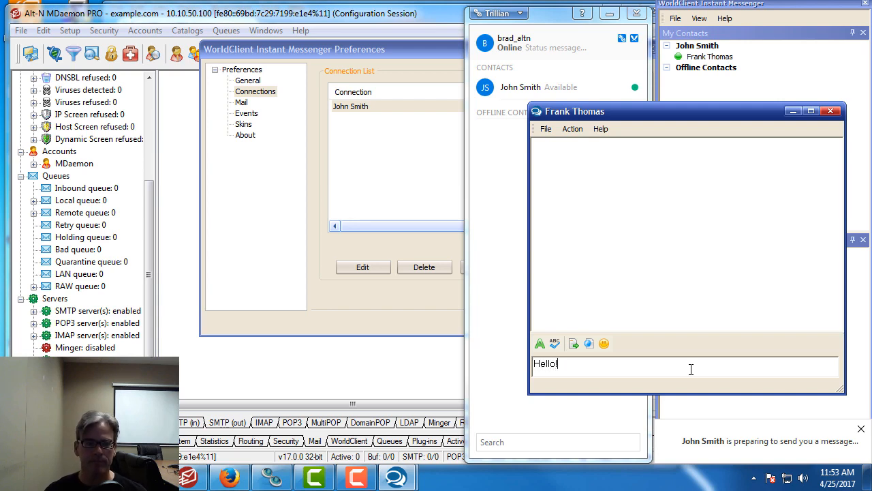
type("o!")
key("Return")
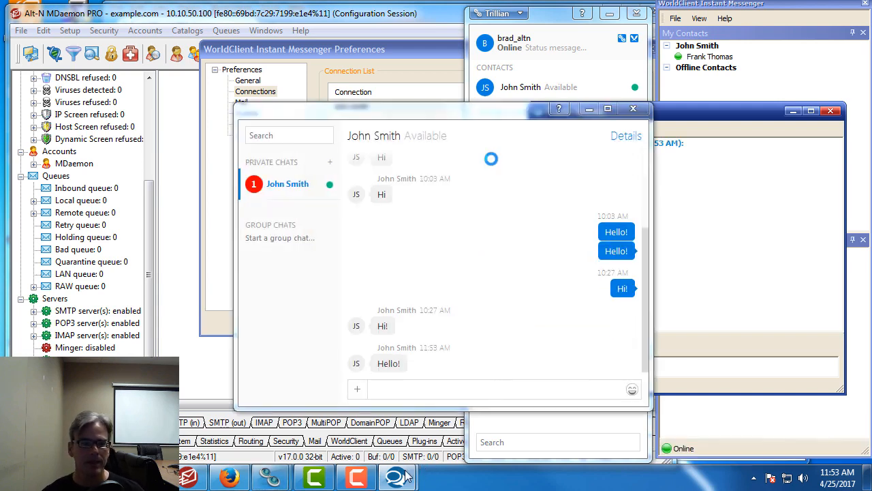
left_click(423, 394)
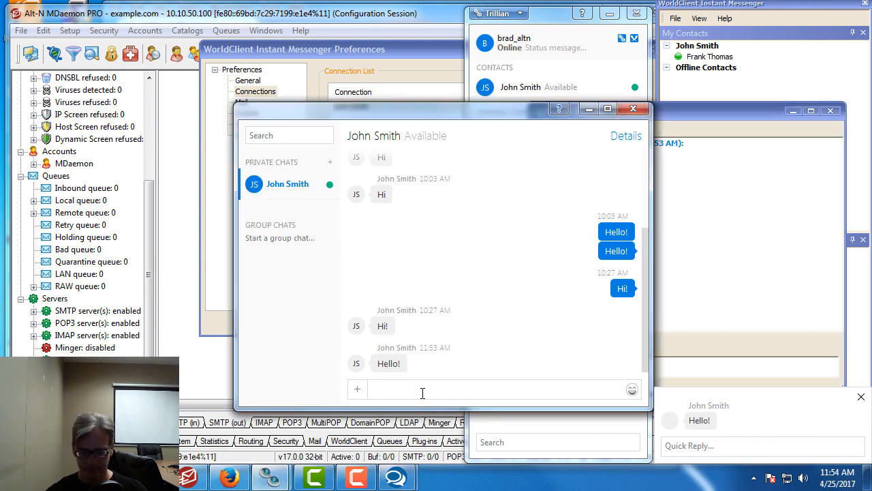
type("Hello!")
key("Return")
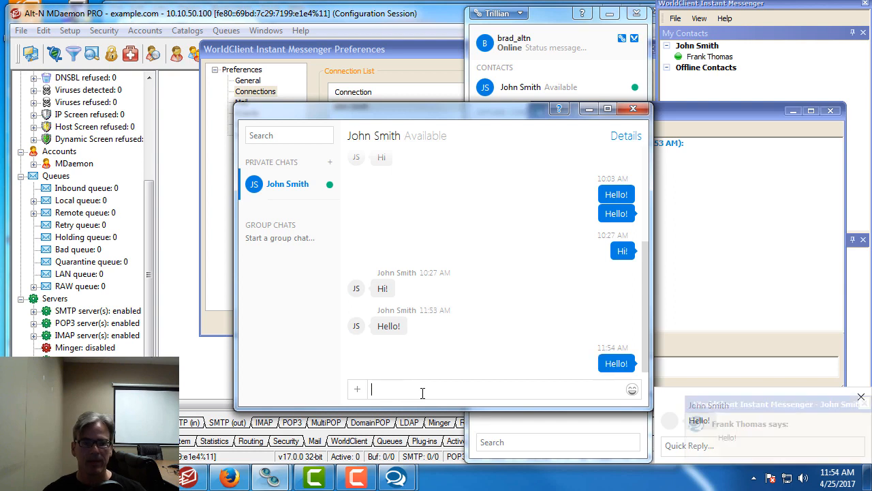
Step: Launch AirServer from the Start menu to mirror the iPhone screen
left_click(742, 269)
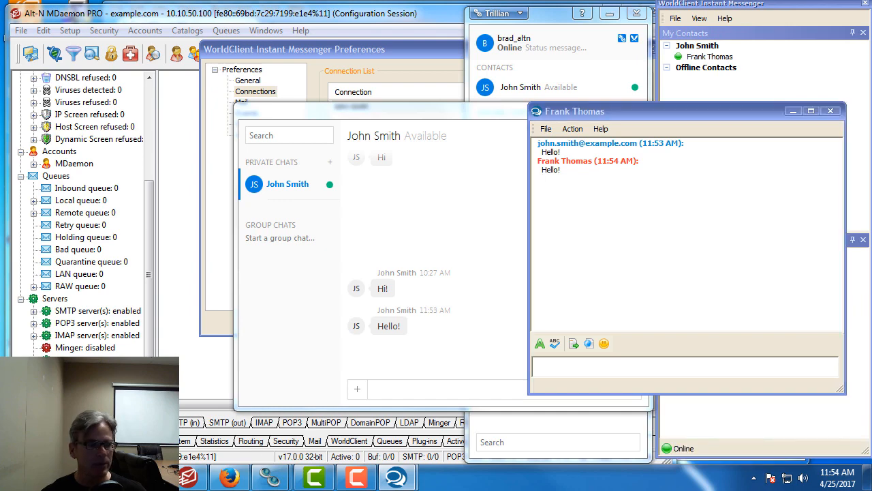
left_click(13, 477)
left_click(78, 318)
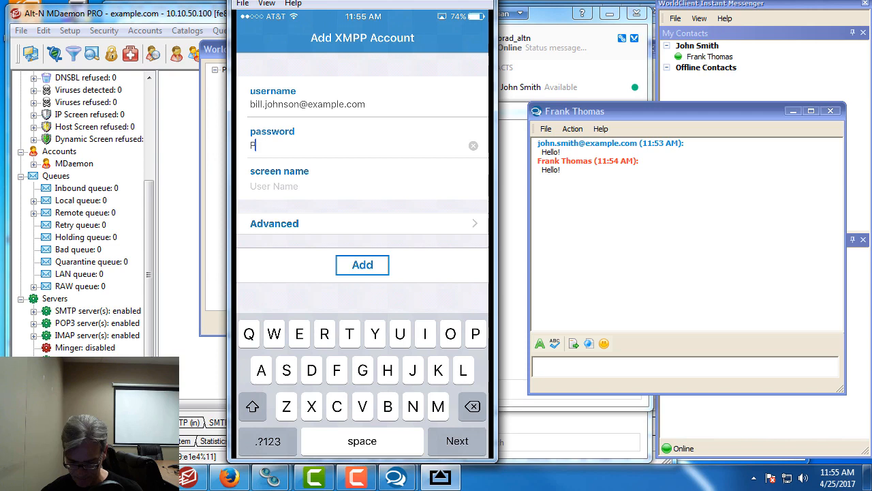
Step: Enter the account password and type the user's full name as the screen name
type("assword")
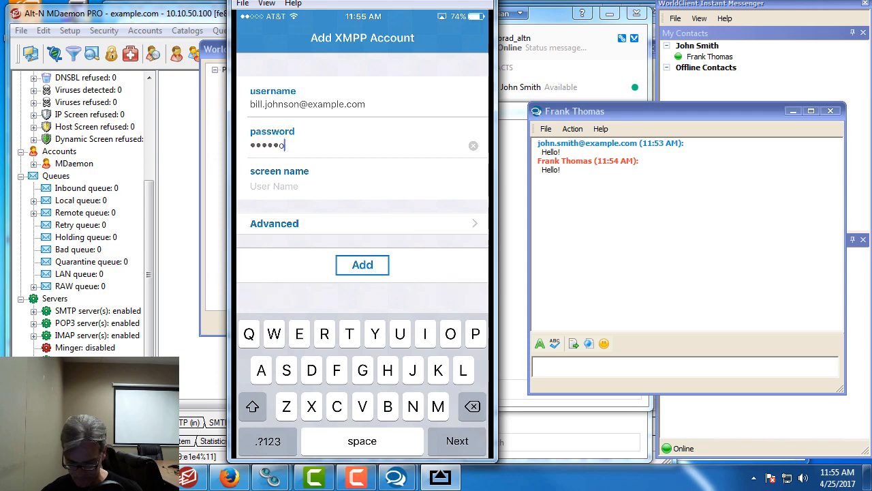
type("1")
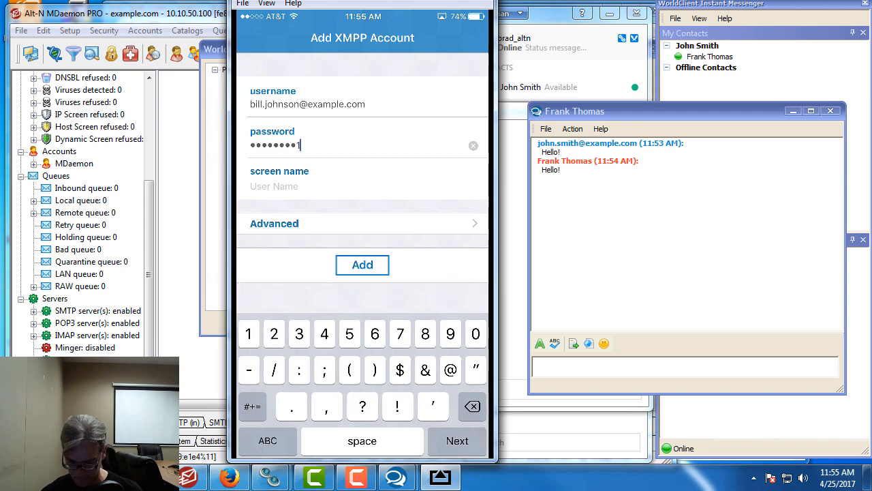
left_click(274, 186)
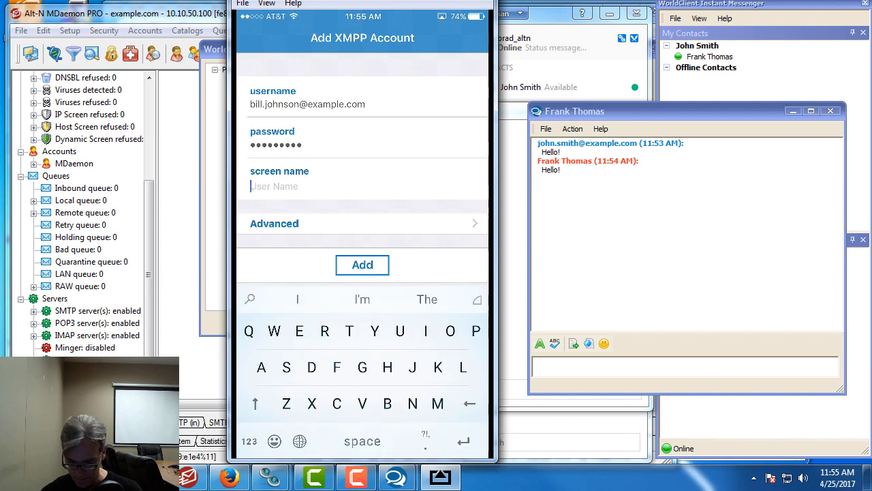
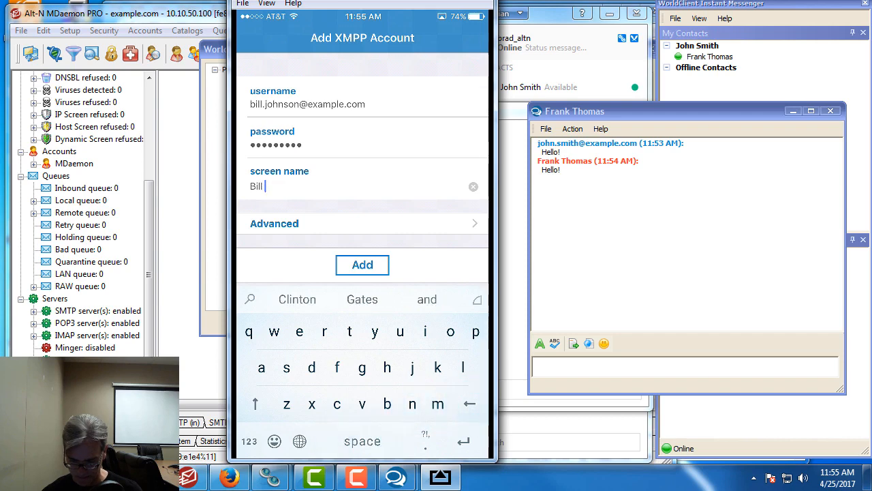
key("shift")
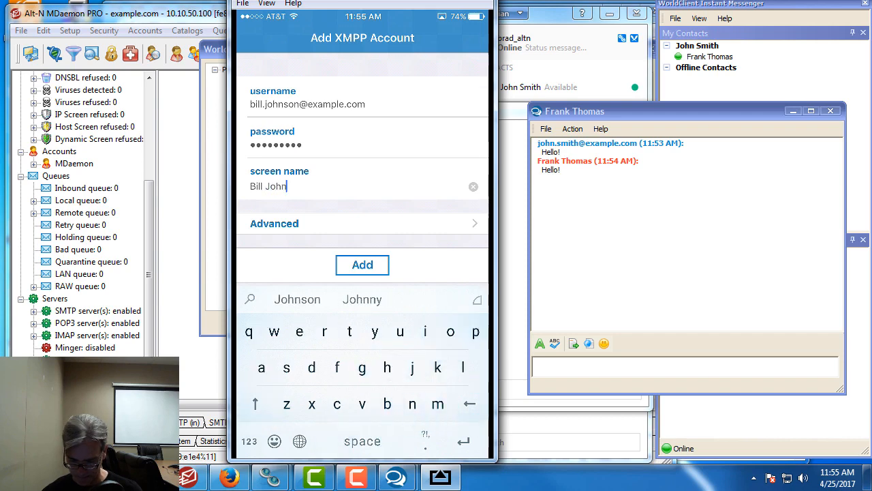
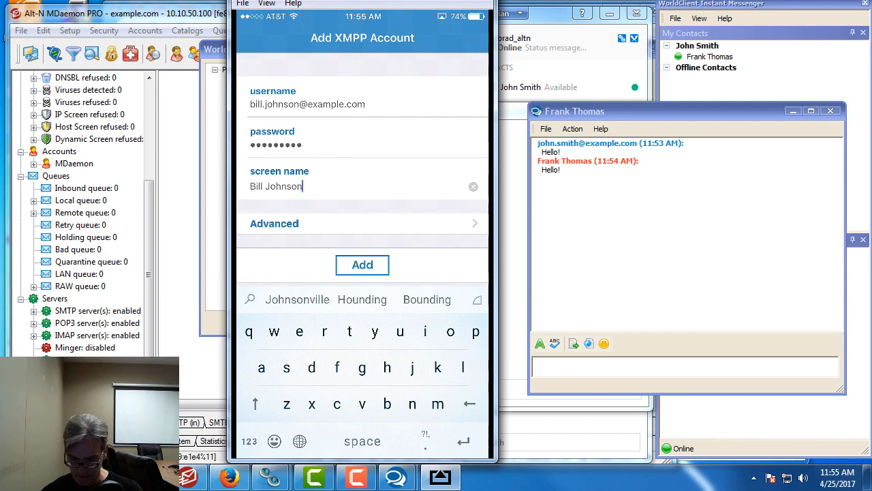
Step: In Advanced settings, turn TLS/SSL off and set the host to 10.10.50.100
left_click(275, 224)
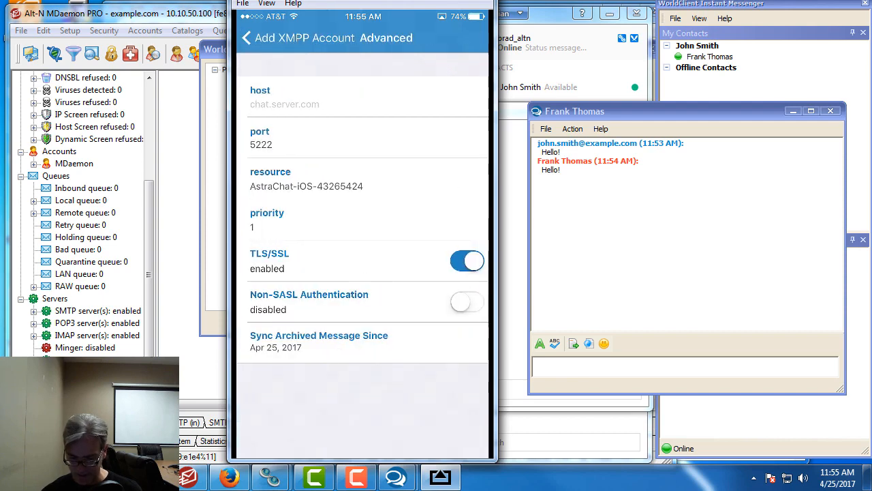
left_click(468, 261)
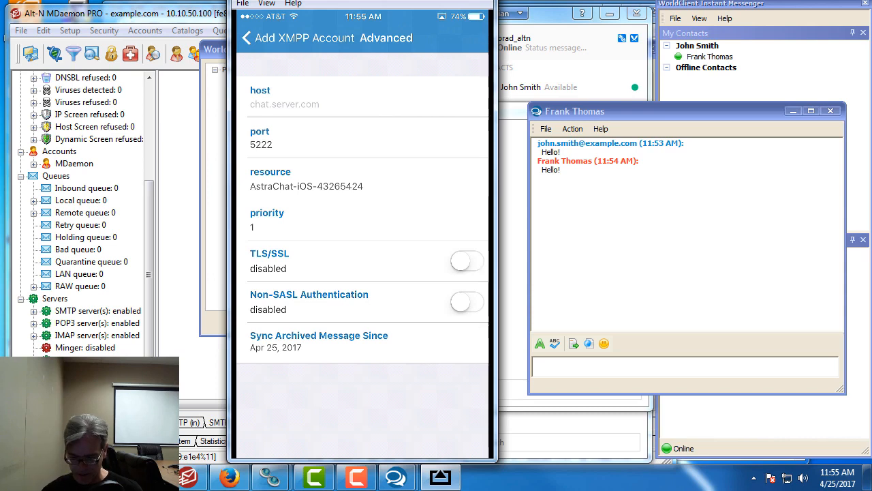
left_click(285, 104)
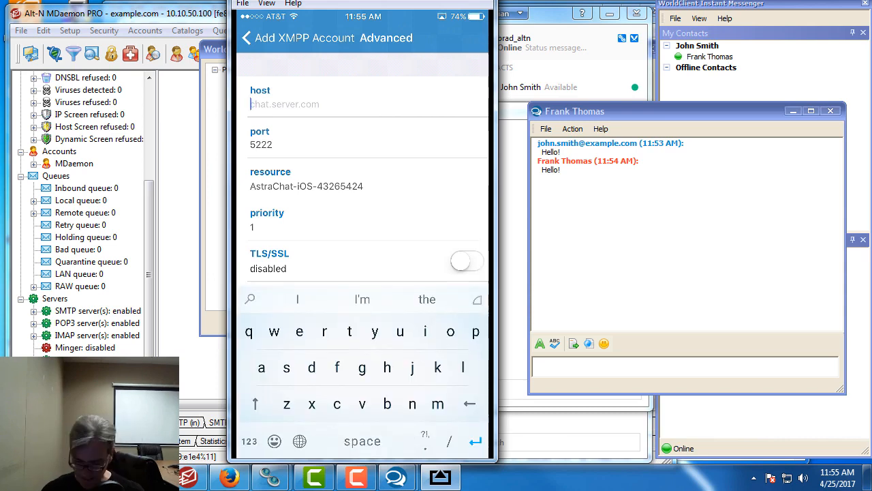
left_click(249, 441)
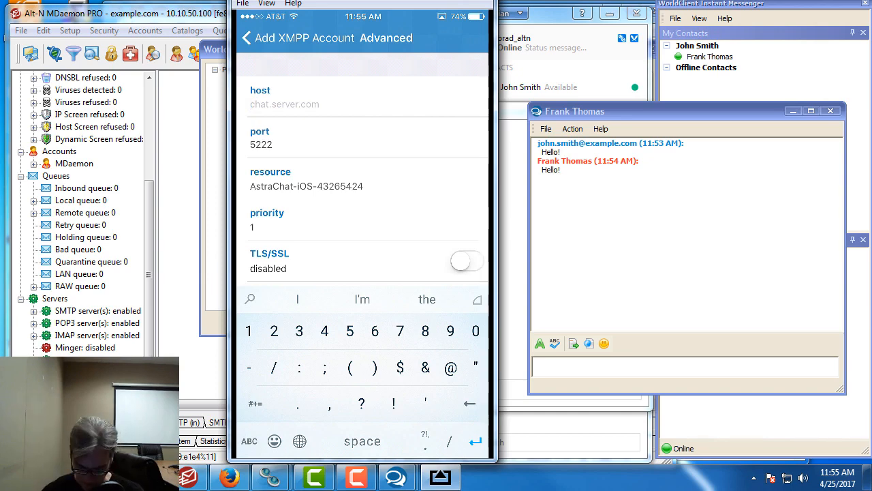
type("10.10.50.100")
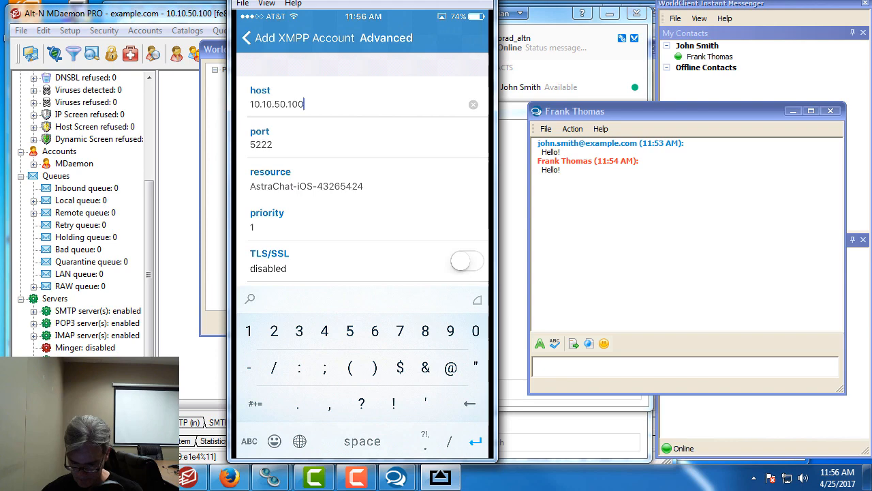
scroll(362, 170, "down", 2)
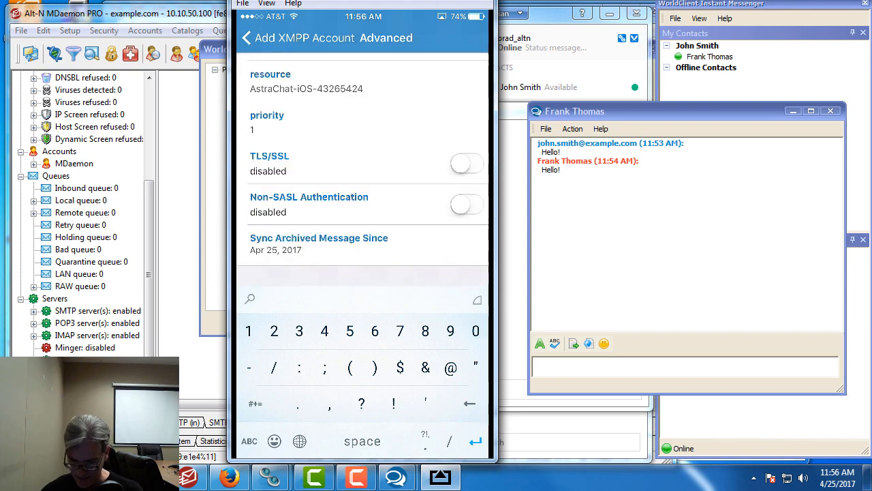
left_click(300, 39)
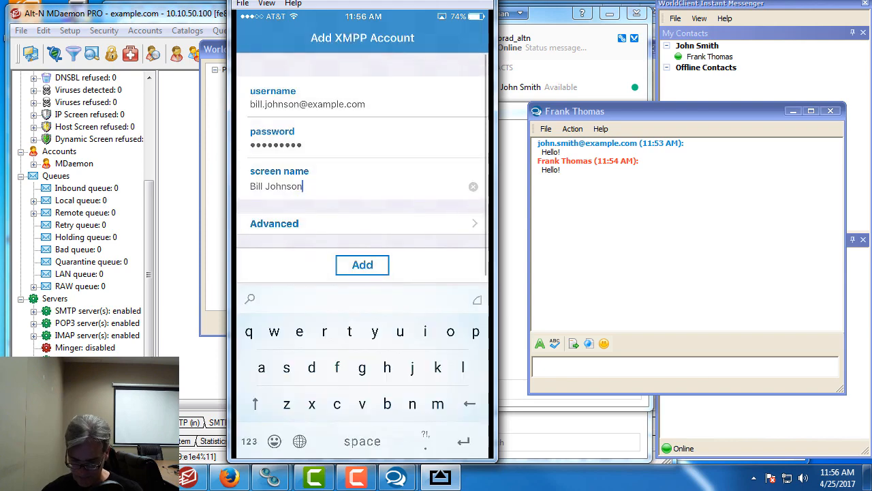
Step: Create the XMPP account, then add the other user's address as a contact
left_click(362, 265)
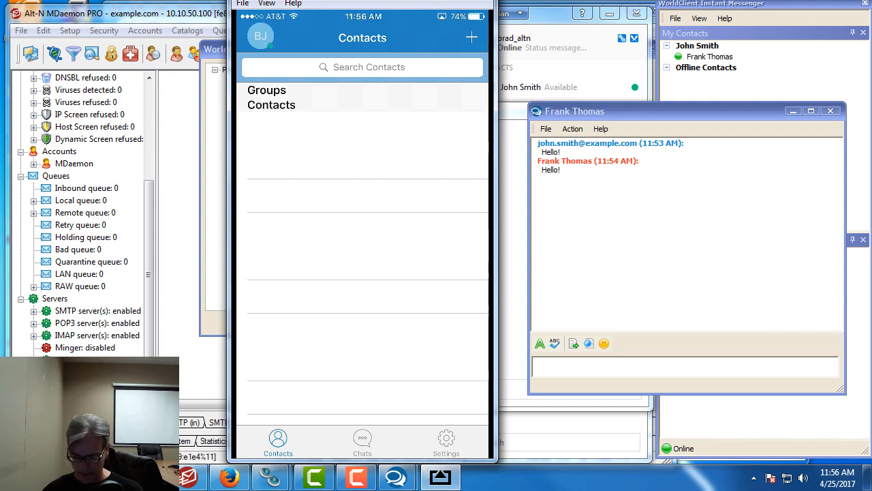
left_click(471, 37)
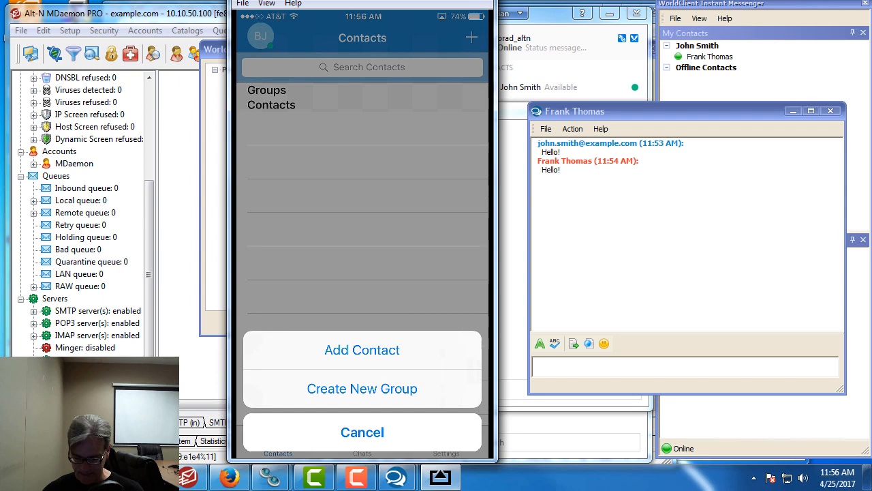
left_click(362, 350)
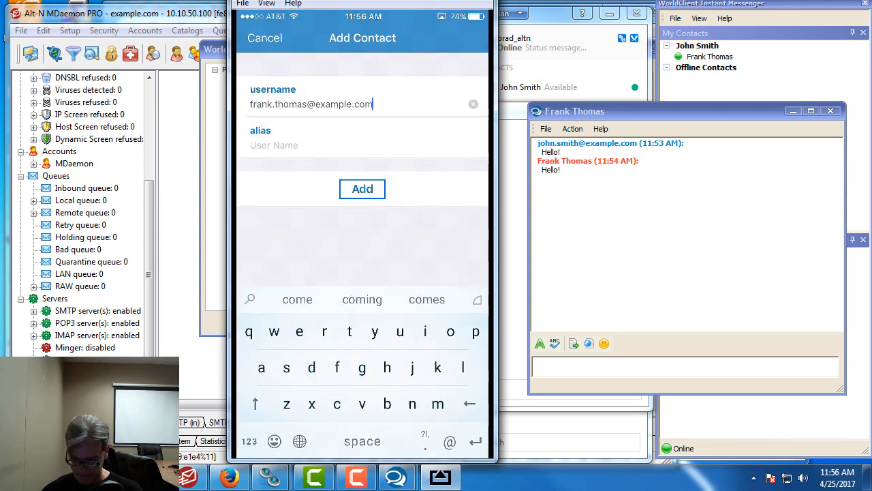
left_click(363, 189)
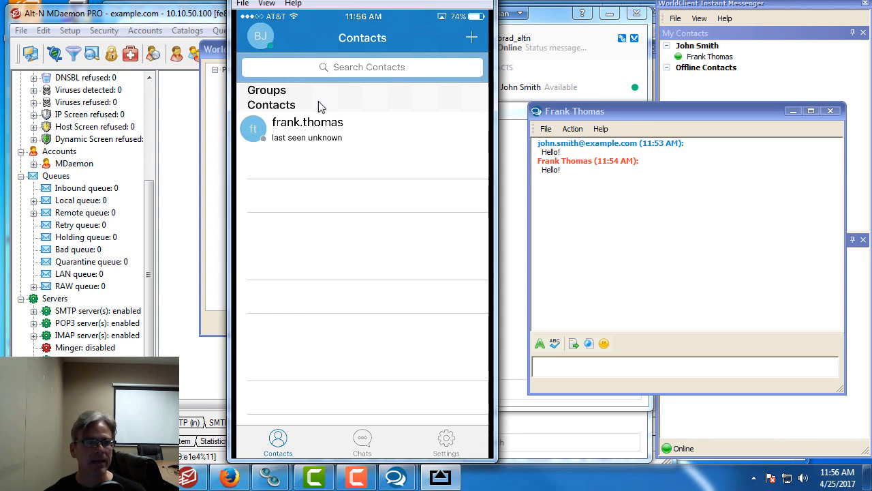
Step: Add the phone user's e-mail address as an account contact and approve the Jabber prompt
left_click(725, 60)
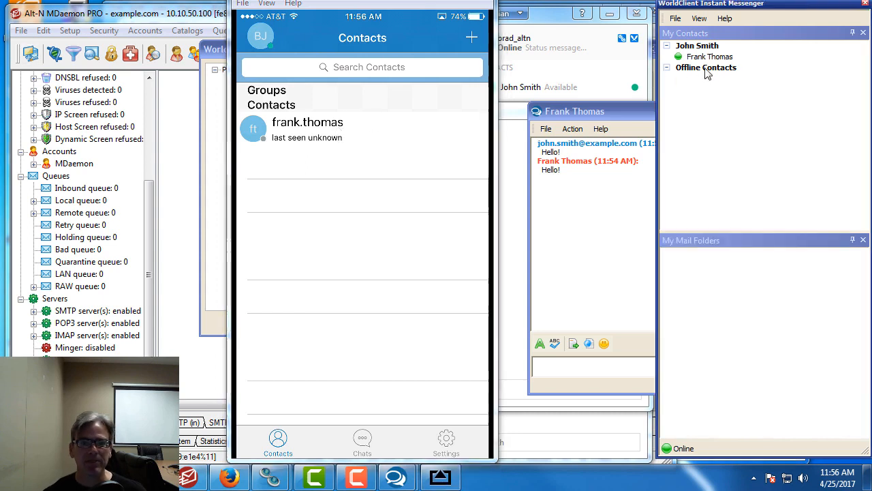
right_click(712, 57)
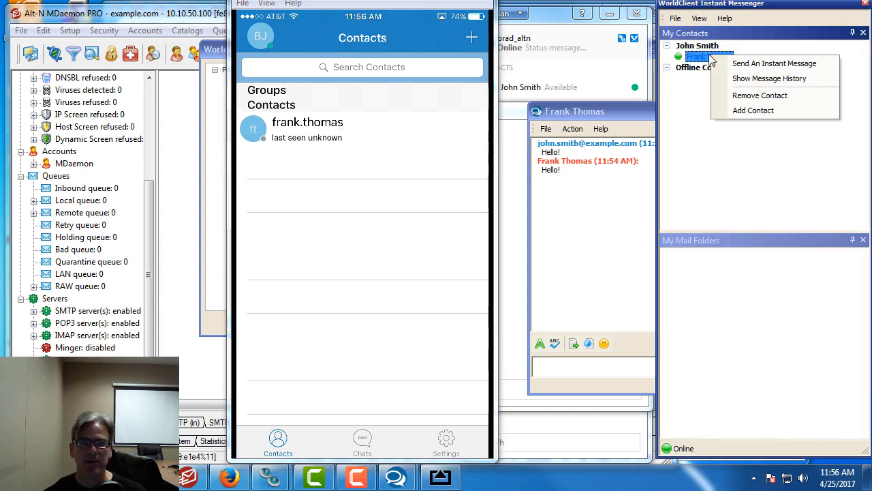
left_click(746, 110)
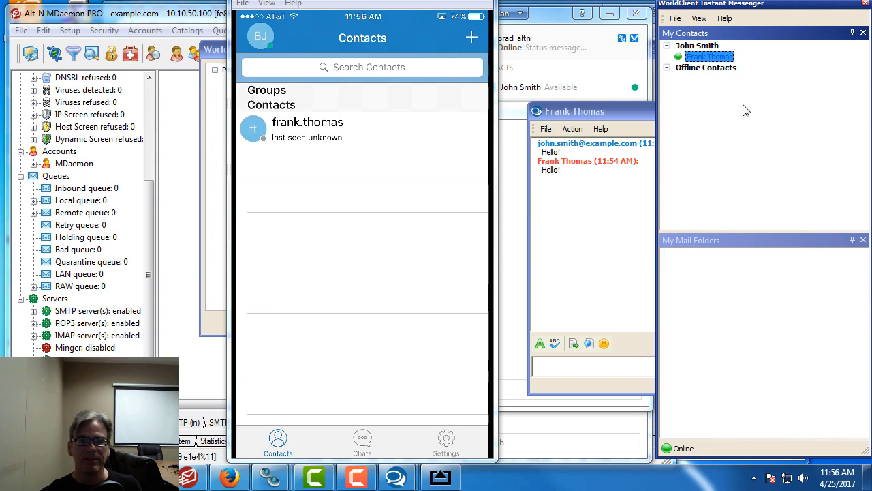
right_click(709, 48)
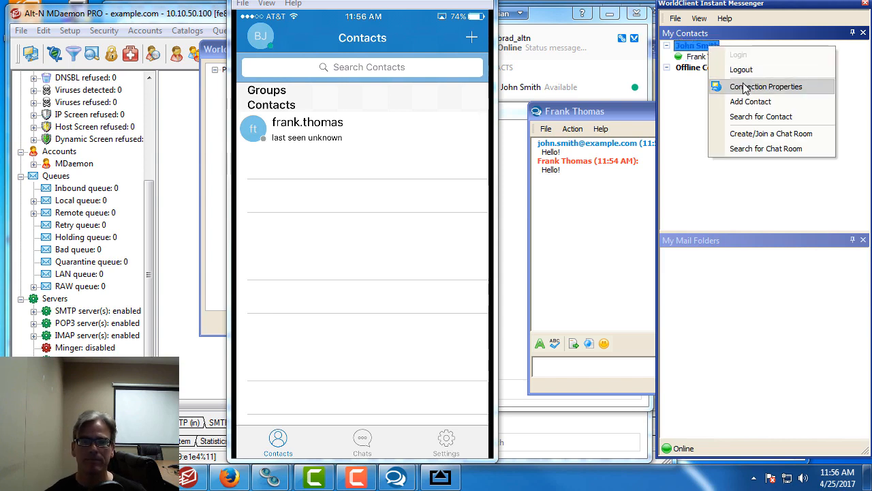
left_click(759, 102)
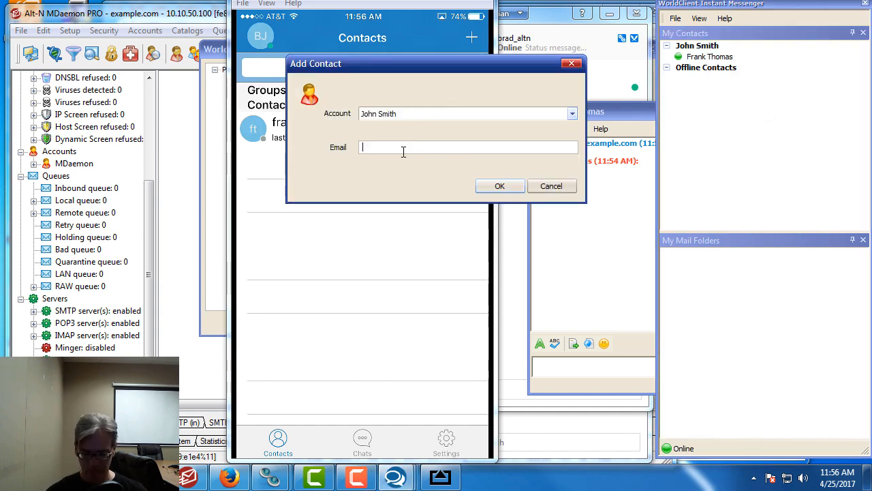
type("bill")
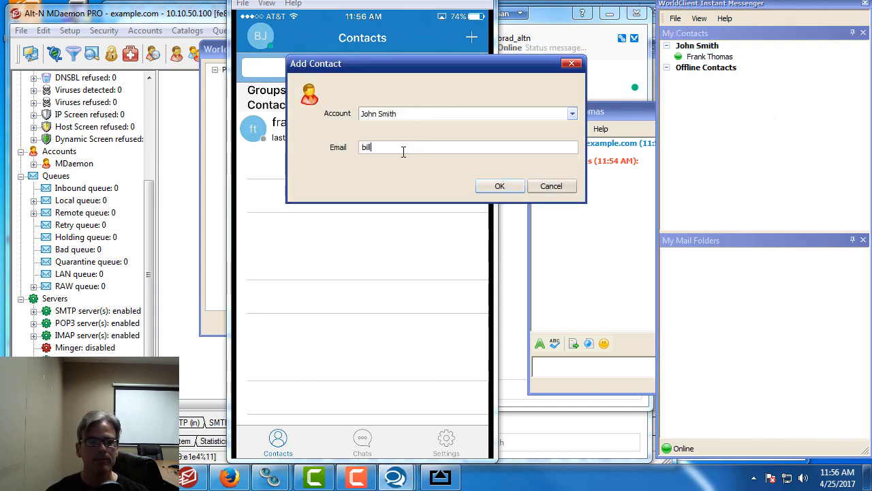
type(".johnson@example.com")
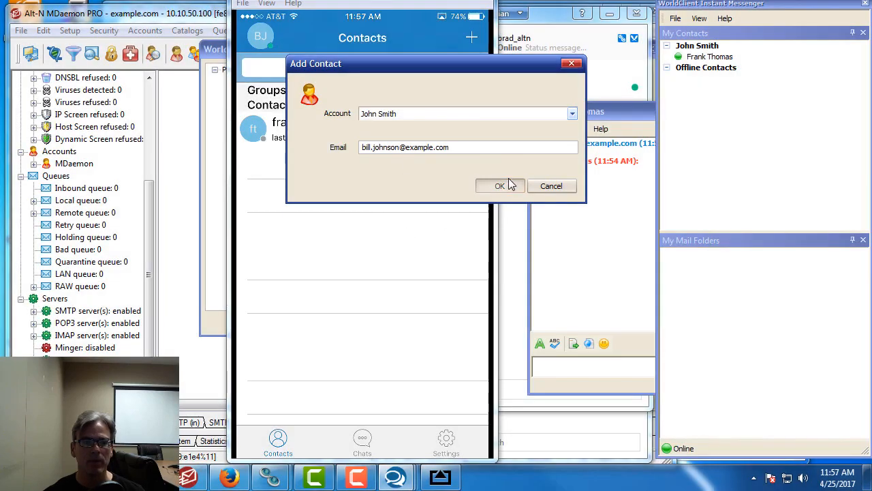
left_click(501, 186)
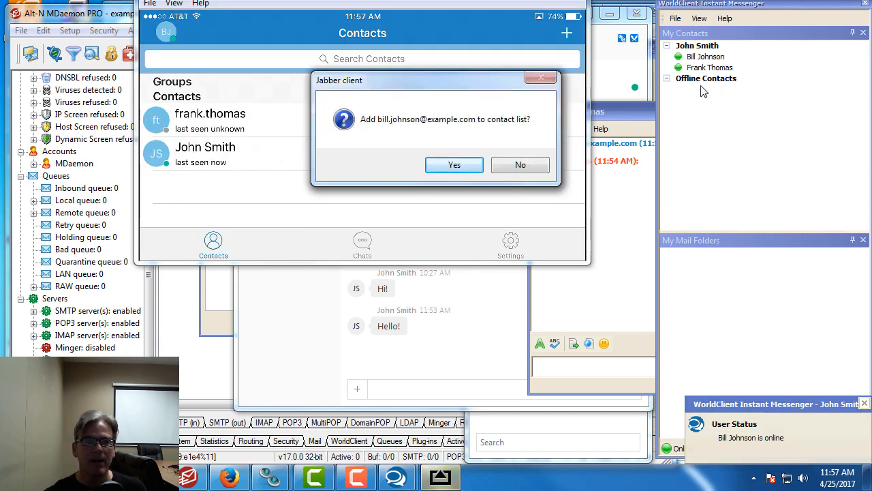
left_click(454, 166)
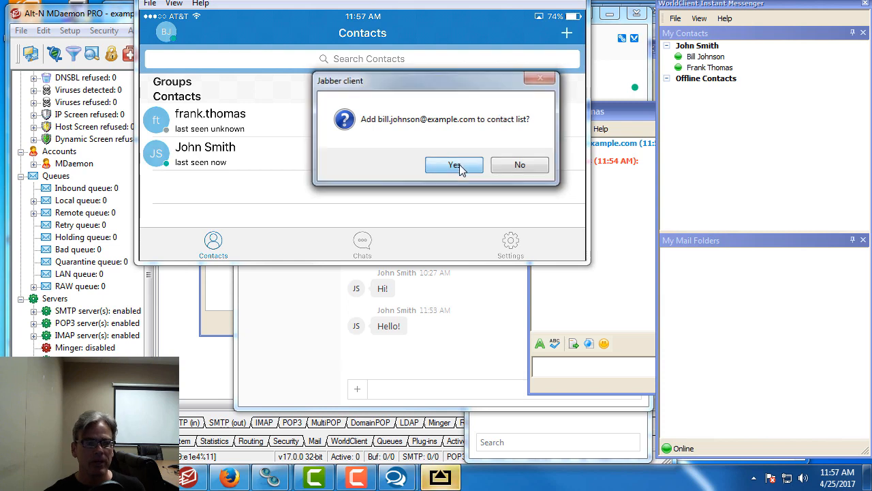
left_click(456, 166)
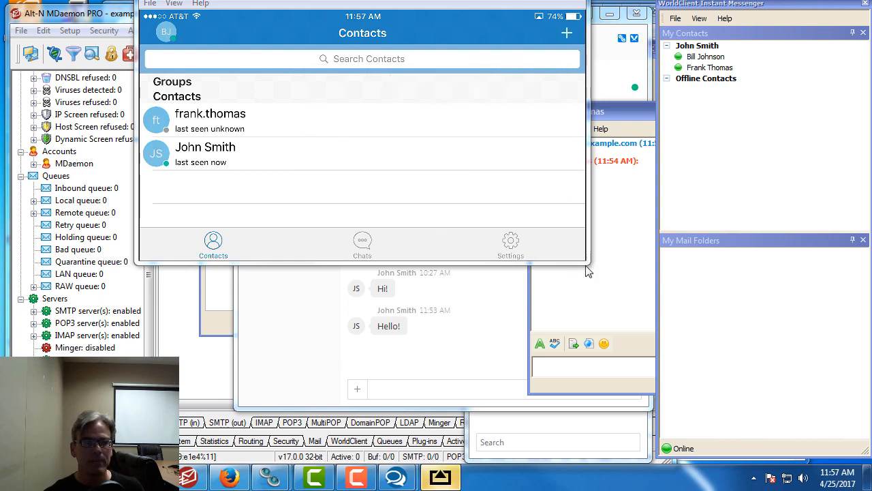
Step: Resize the mirrored phone window and send the typed greeting in the chat
left_click_drag(587, 264, 705, 485)
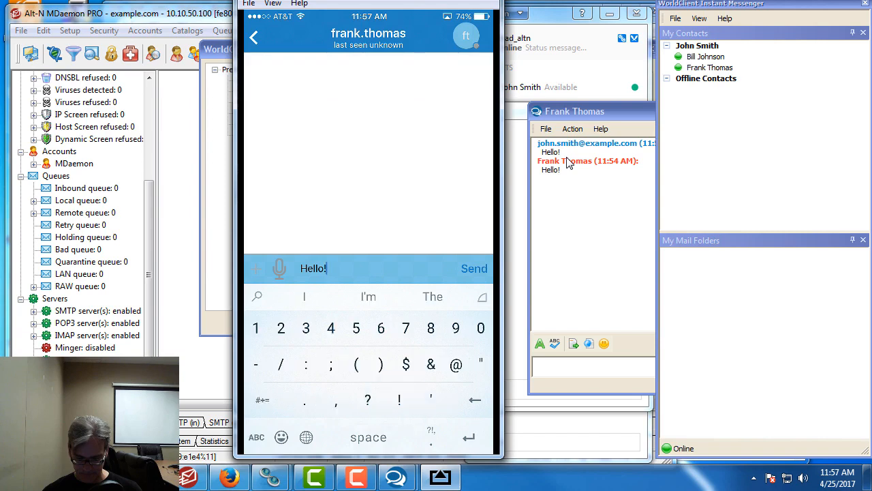
left_click(550, 234)
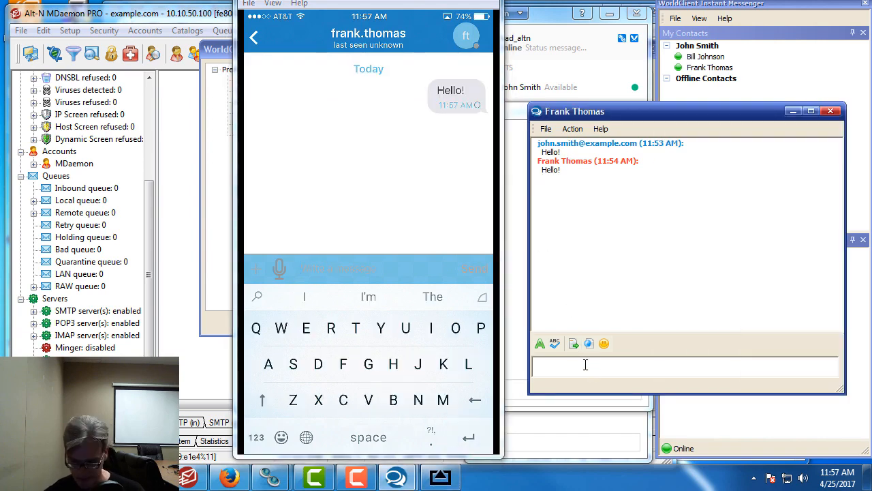
key("Return")
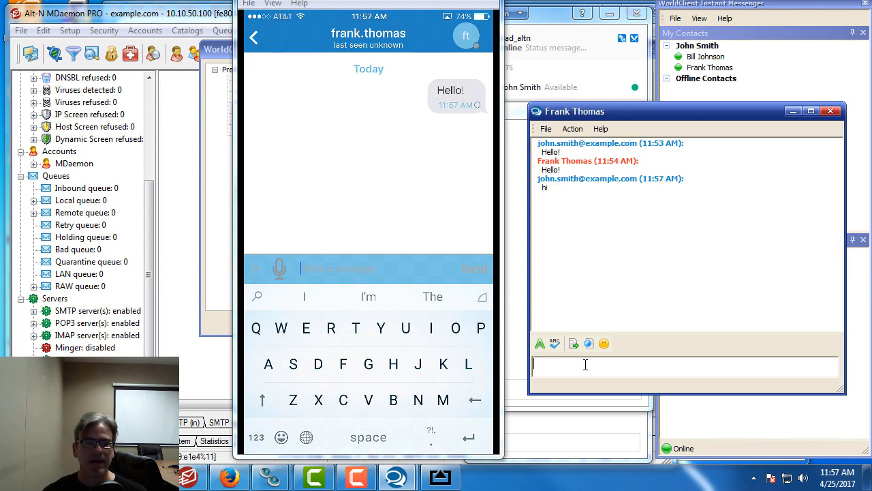